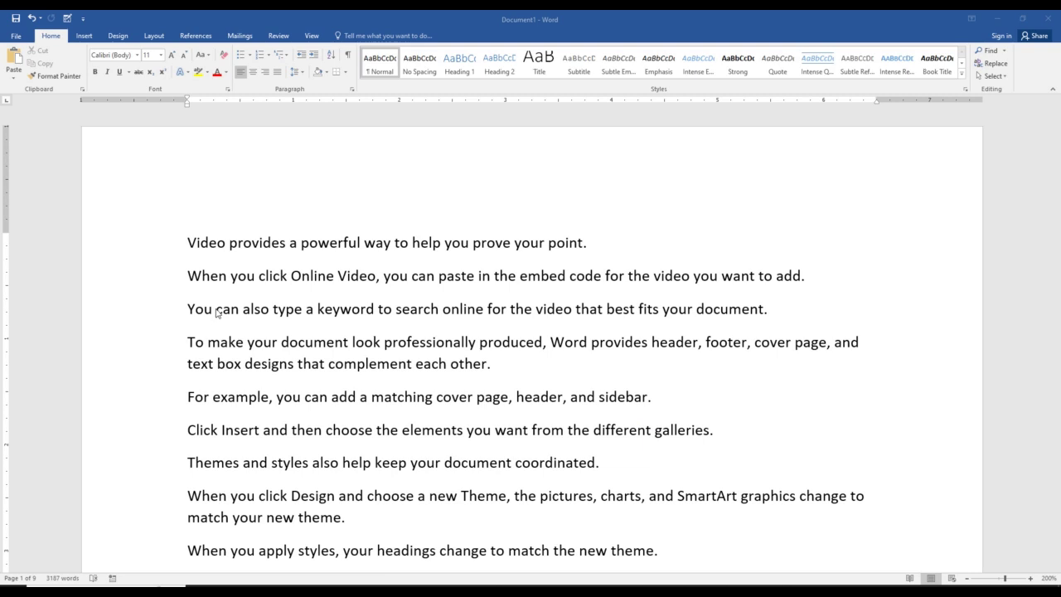
- Skim through the document's pages and return the insertion point to the beginning of the document
click(287, 323)
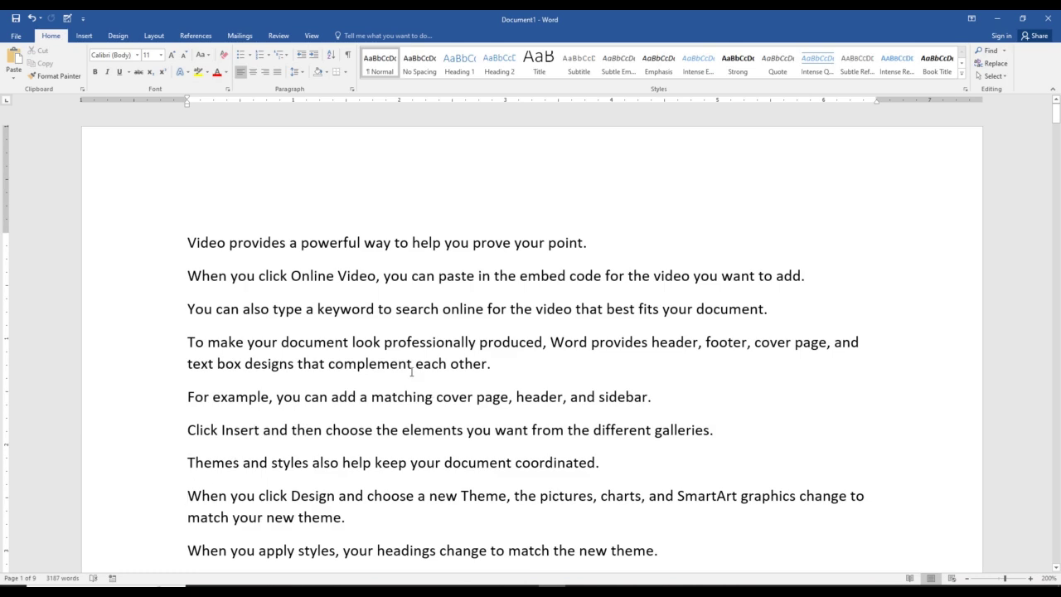
scroll(411, 372, down, 10)
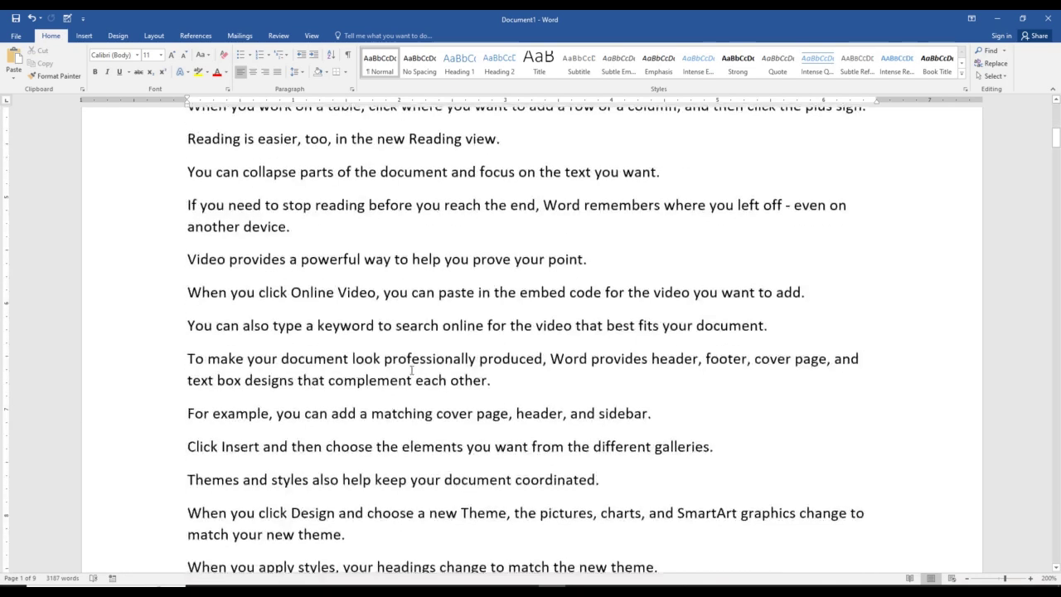
scroll(411, 371, down, 15)
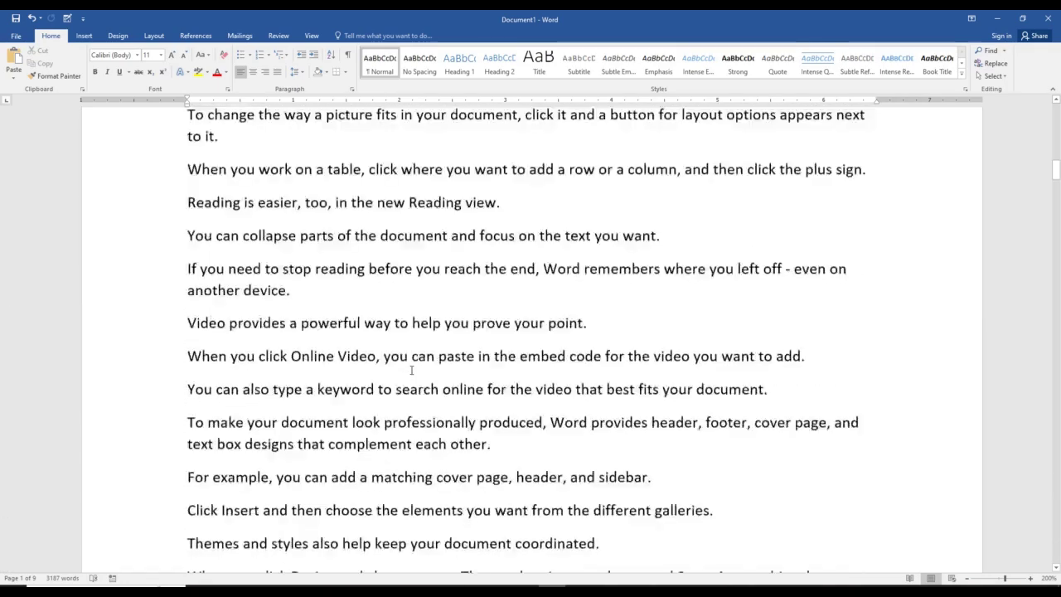
scroll(411, 370, down, 15)
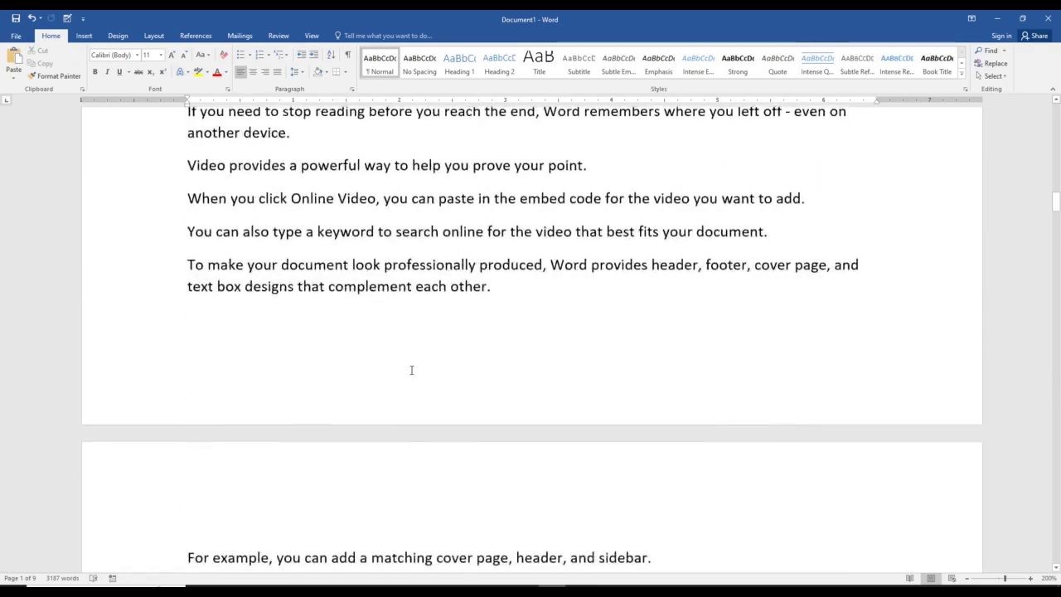
scroll(411, 371, down, 15)
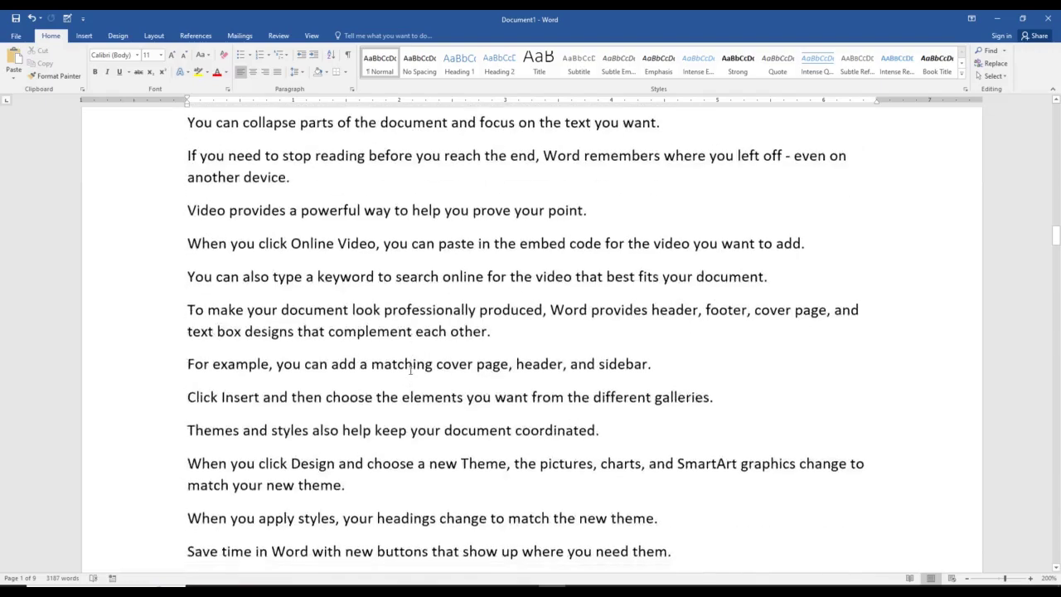
scroll(409, 370, down, 15)
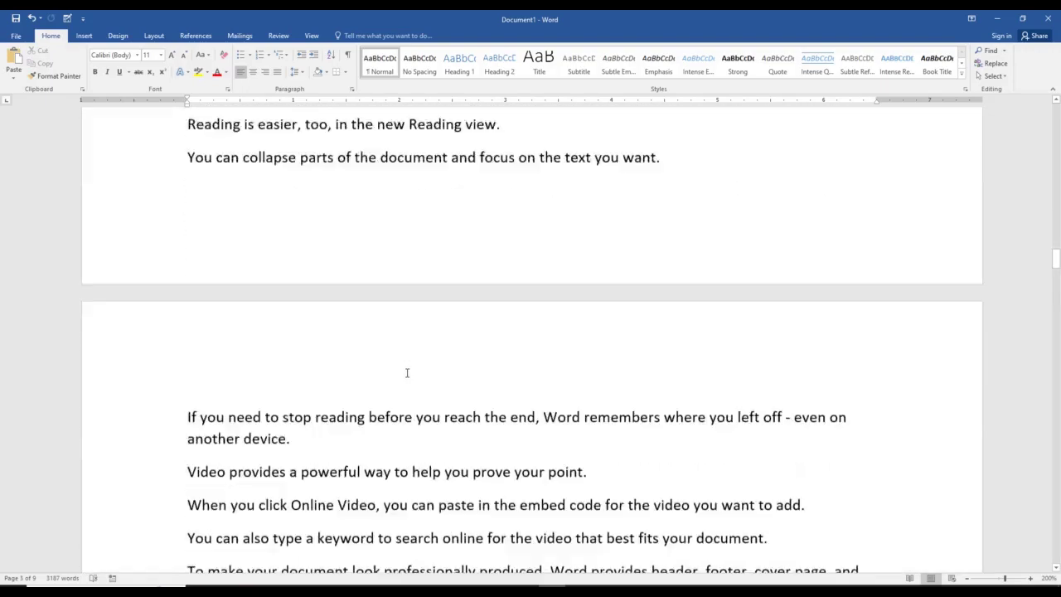
scroll(407, 373, down, 10)
key(ctrl+Home)
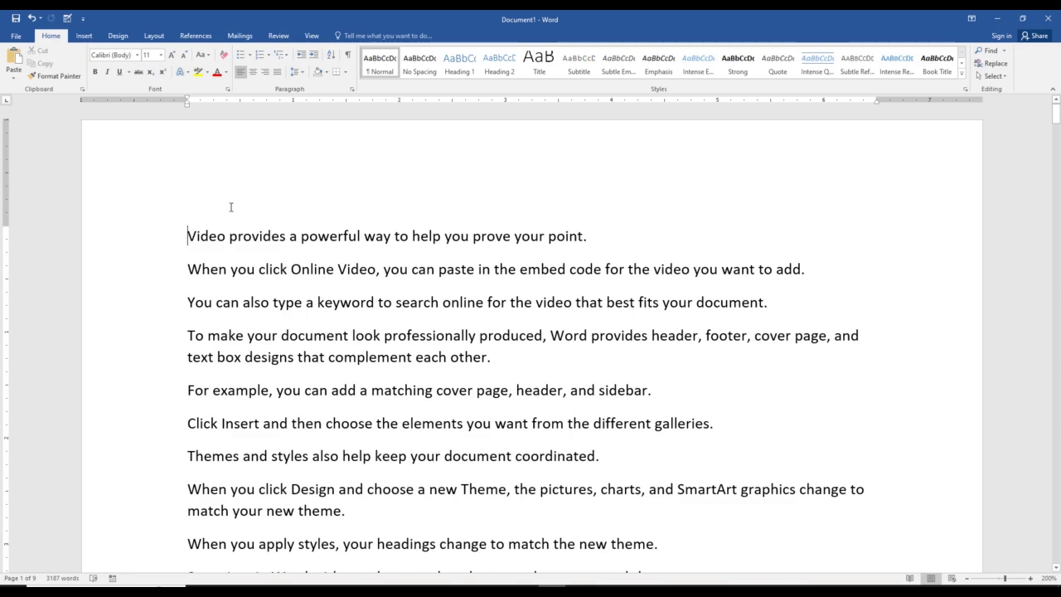
- Switch to the ms_word_book_pdf.pdf in Chrome and highlight the "Left one character" row and its matching key in the insertion point table
key(alt+Tab)
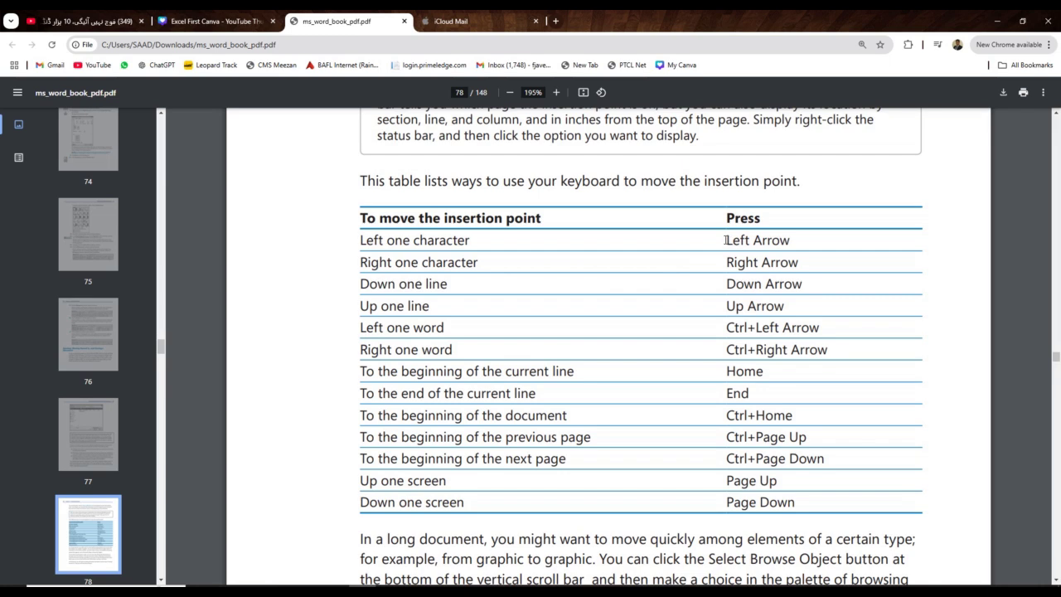
drag(725, 239, 774, 240)
click(418, 241)
drag(418, 241, 467, 240)
click(467, 240)
drag(361, 241, 383, 241)
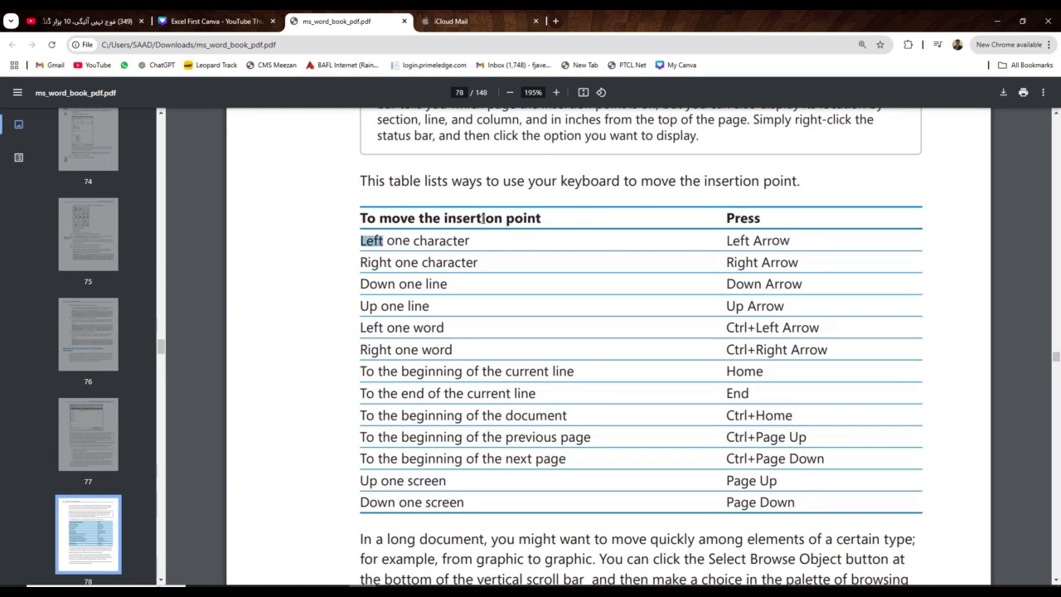
drag(726, 241, 779, 240)
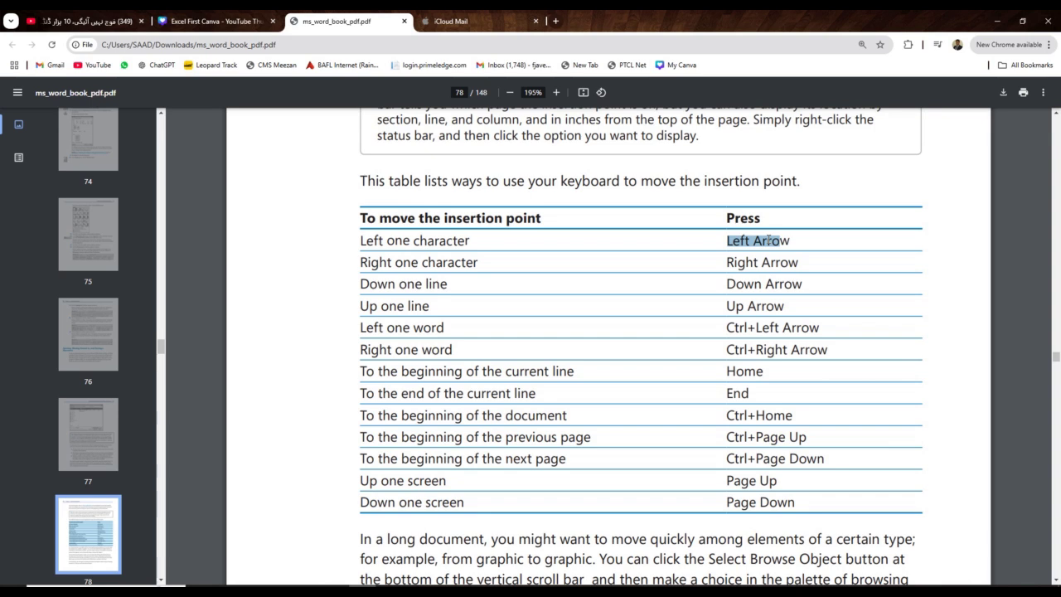
click(768, 240)
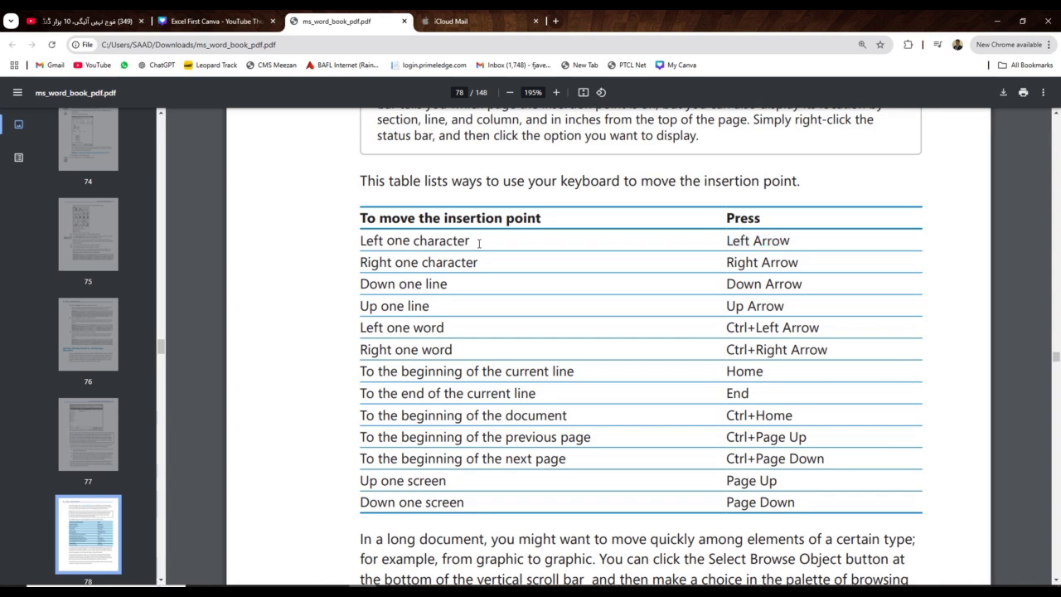
drag(360, 241, 448, 240)
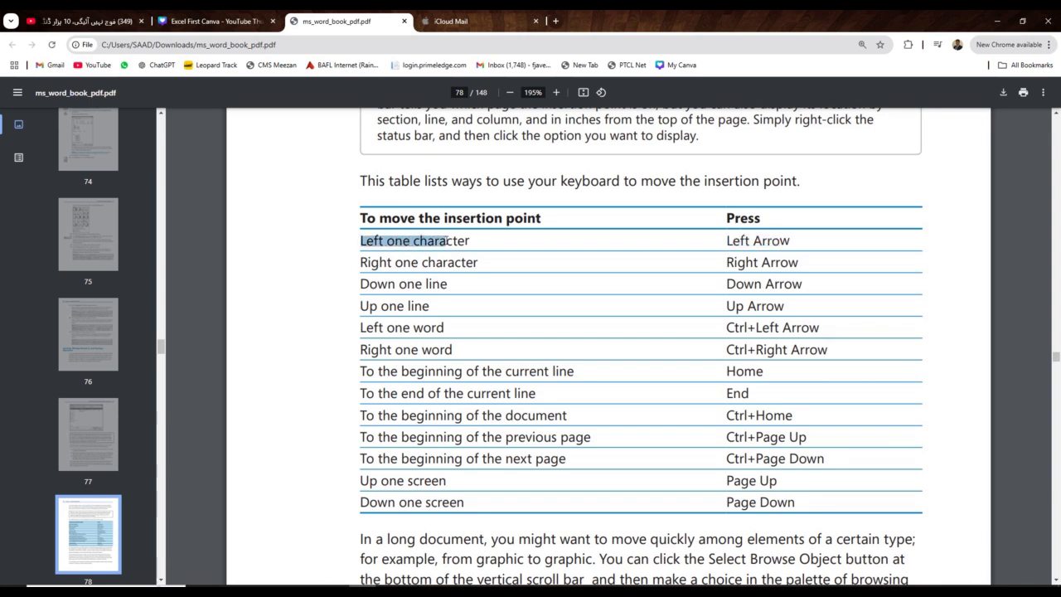
drag(727, 240, 791, 241)
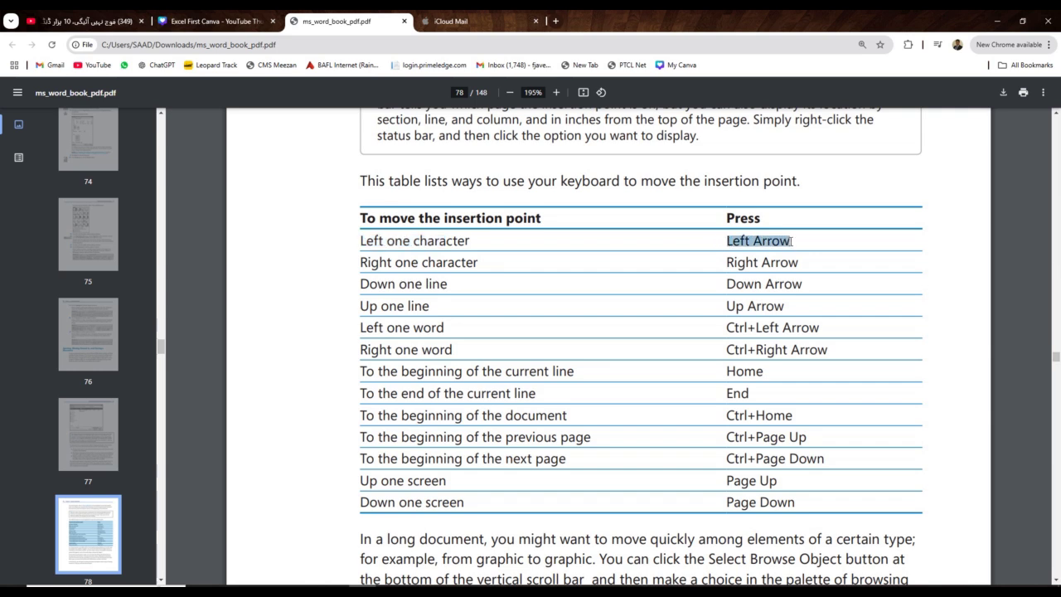
click(362, 263)
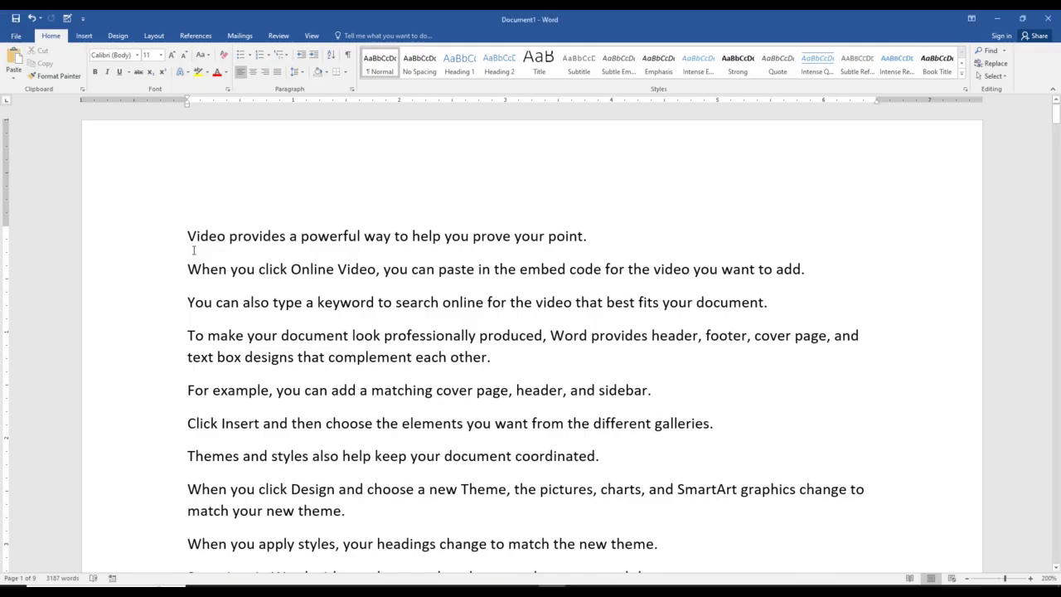
- Place the insertion point before "Video" in the first line, zoom to 500%, and advance it rightward nine characters, one at a time
click(188, 238)
key(Right)
ctrl+scroll(172, 260, up, 4)
ctrl+scroll(172, 261, up, 20)
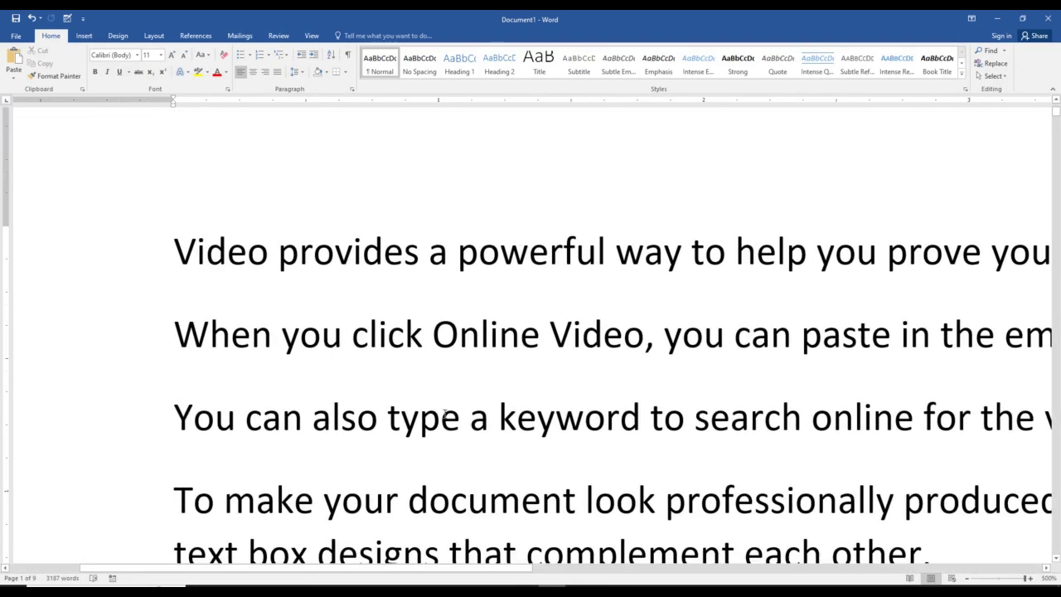
key(Right)
key(Right)
key(Right)
key(Right)
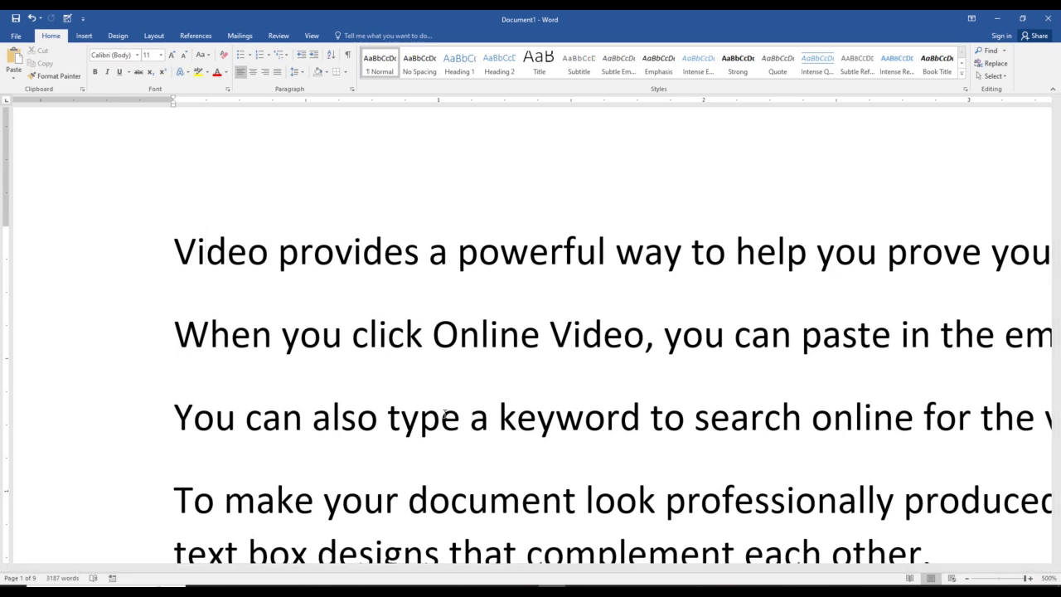
key(Right)
key(Right)
key(Right)
key(Right)
- Move the insertion point back leftward eight characters, one at a time, along the first line
key(Left)
key(Left)
key(Left)
key(Left)
key(Left)
key(Left)
key(Left)
key(Left)
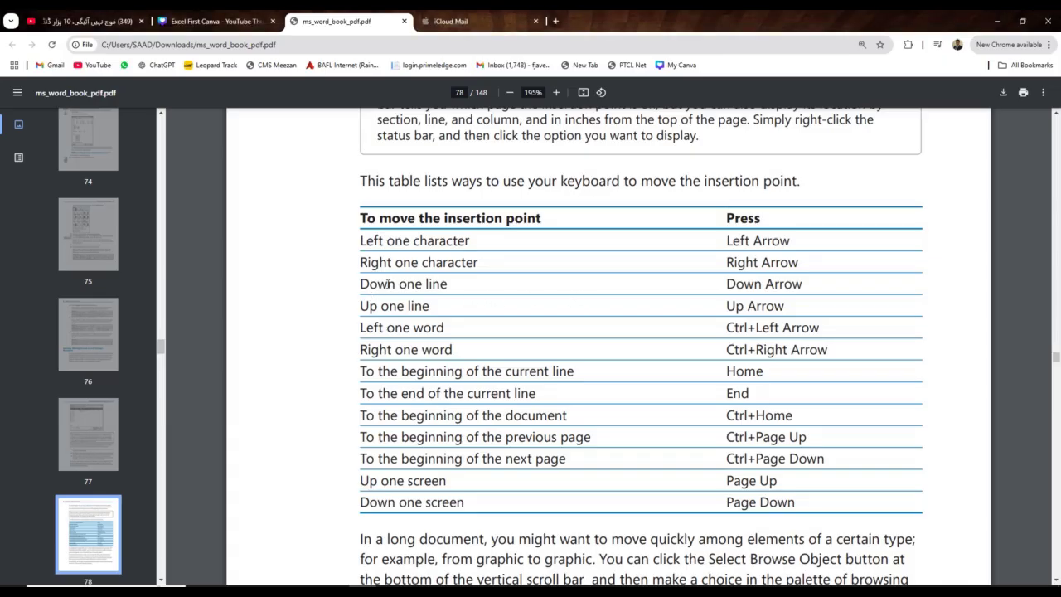
- Highlight the "Down one line" and "Up one line" entries and their matching keys in the PDF table
drag(362, 283, 447, 284)
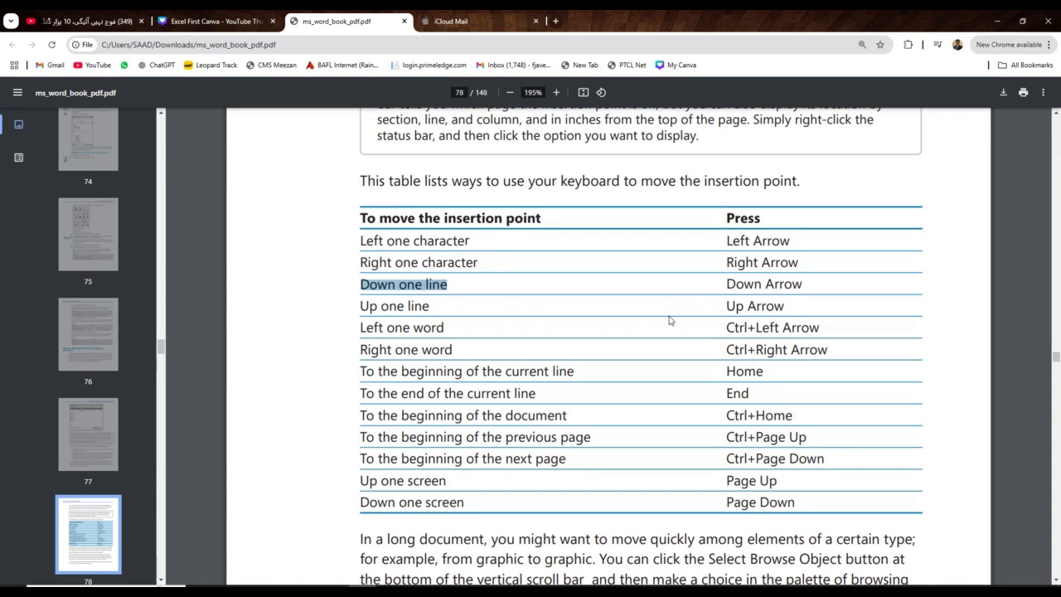
drag(724, 284, 800, 284)
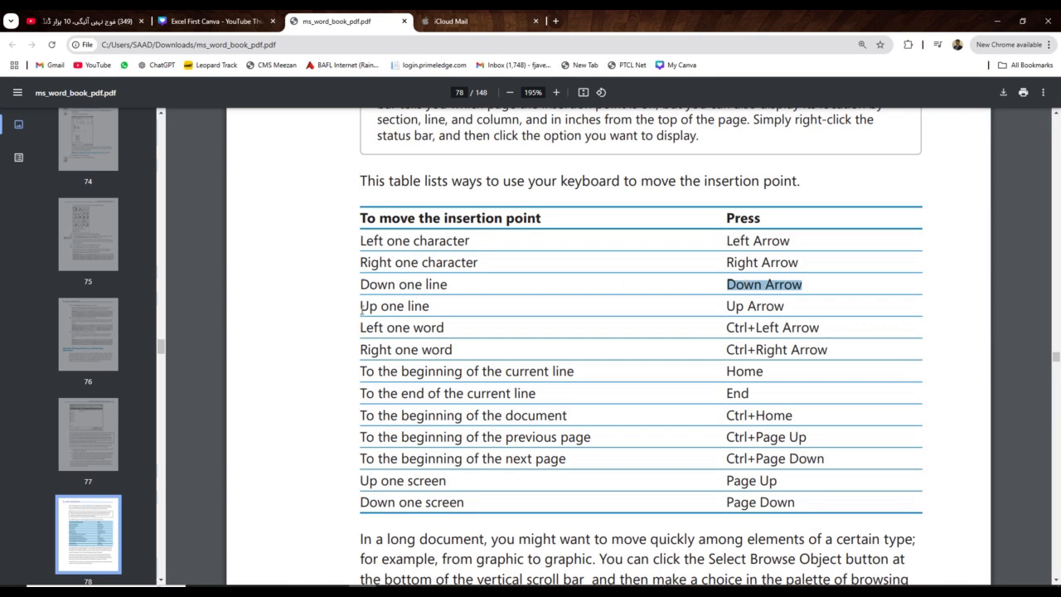
drag(360, 307, 427, 308)
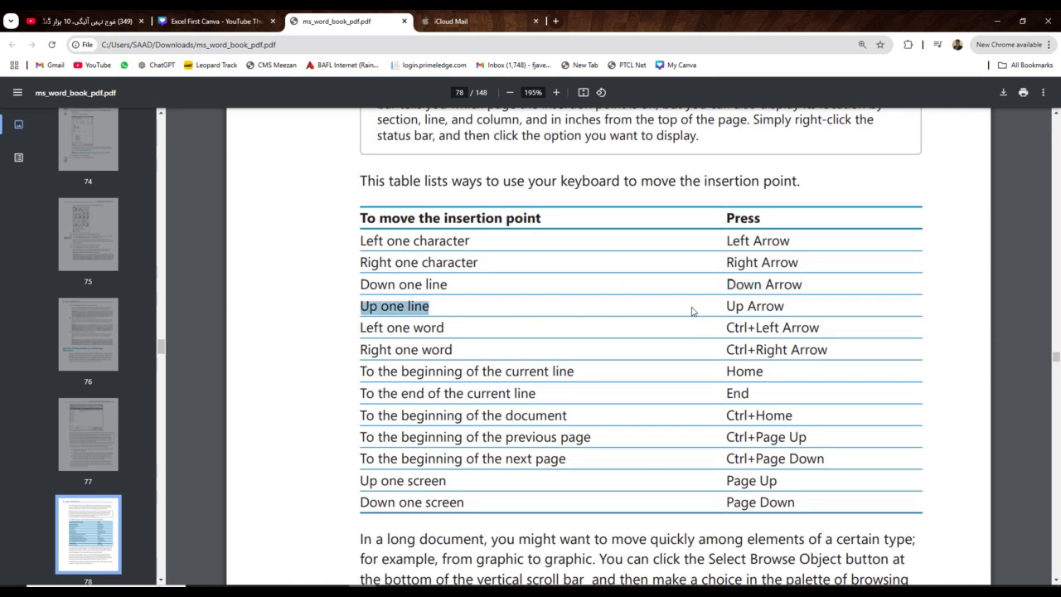
drag(727, 307, 785, 307)
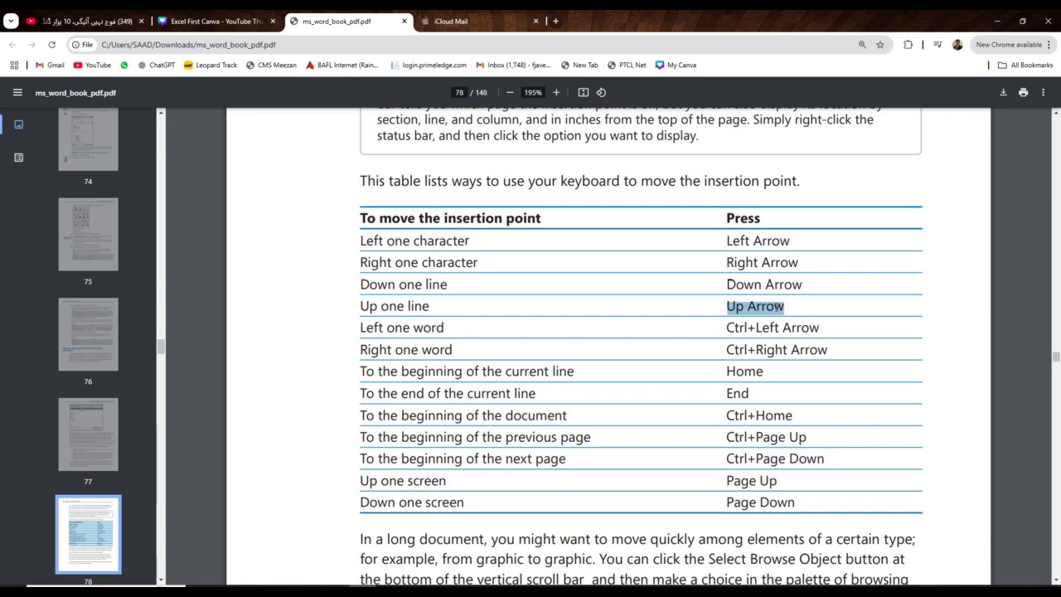
- Switch to Word, place the insertion point at the start of the first line, and move it three lines down and back up
key(alt+Tab)
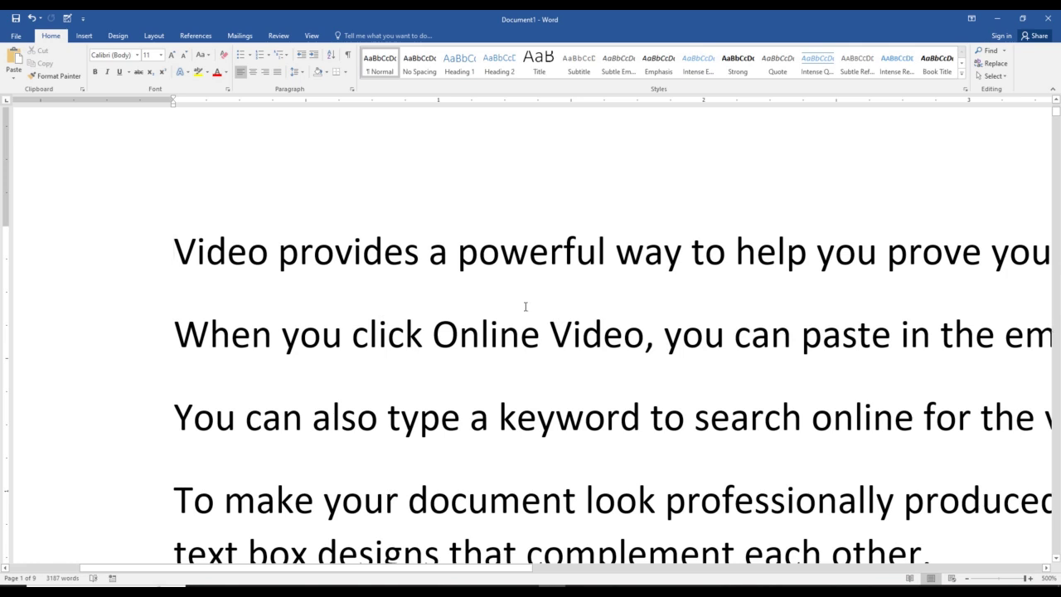
click(107, 339)
click(210, 332)
click(181, 247)
key(Down)
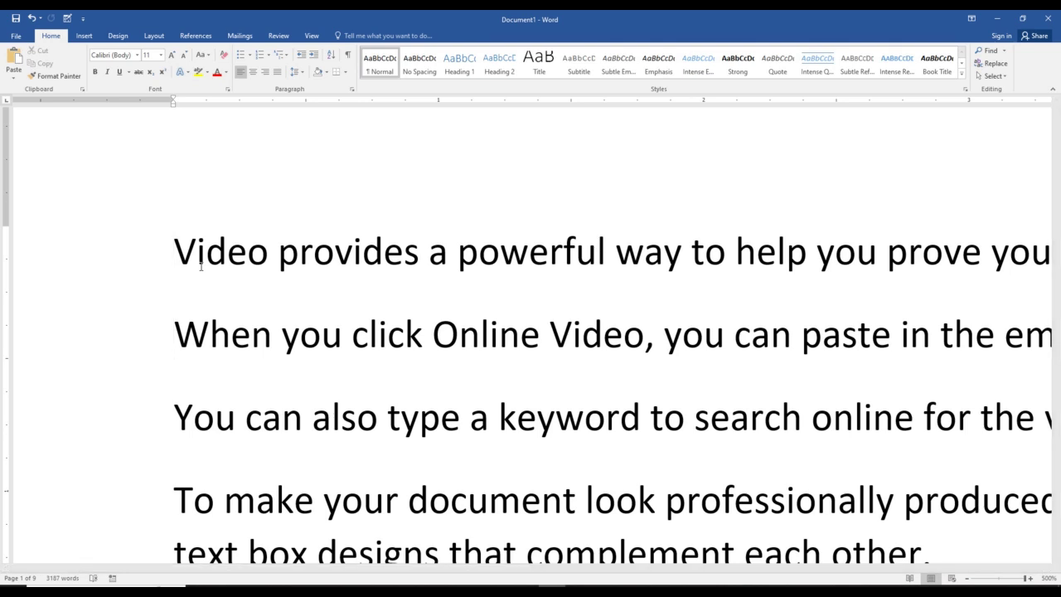
key(Down)
key(Down)
key(Up)
key(Up)
key(Up)
- Repeat the line-by-line movement of the insertion point, three lines down and three lines up to the first line
key(Down)
key(Down)
key(Down)
key(Up)
key(Up)
key(Up)
- Switch to the PDF in Chrome and highlight the "Left one word" entry and both parts of its key combination
key(alt+Tab)
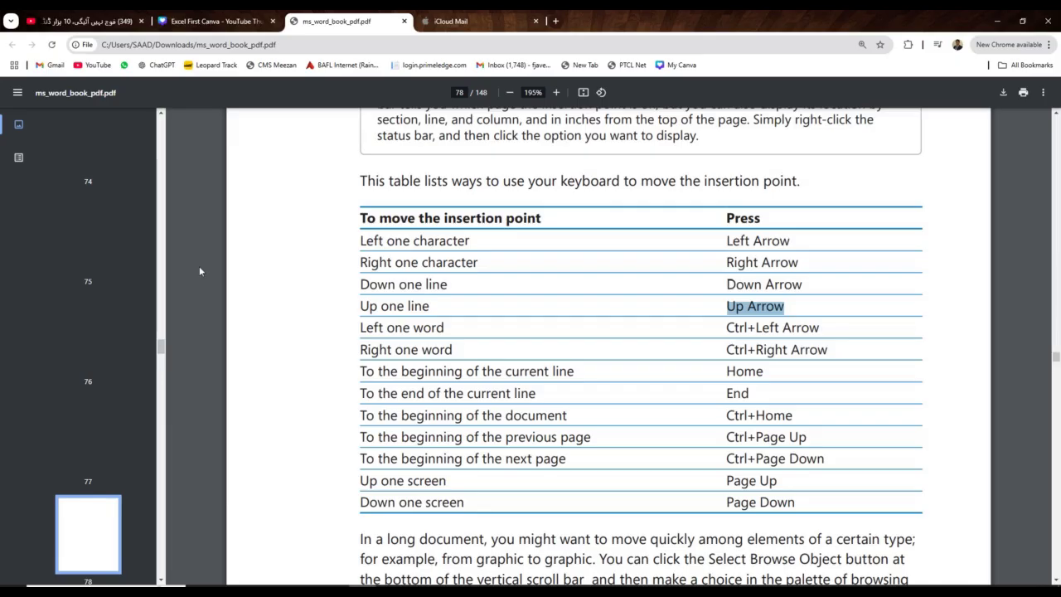
drag(362, 328, 444, 329)
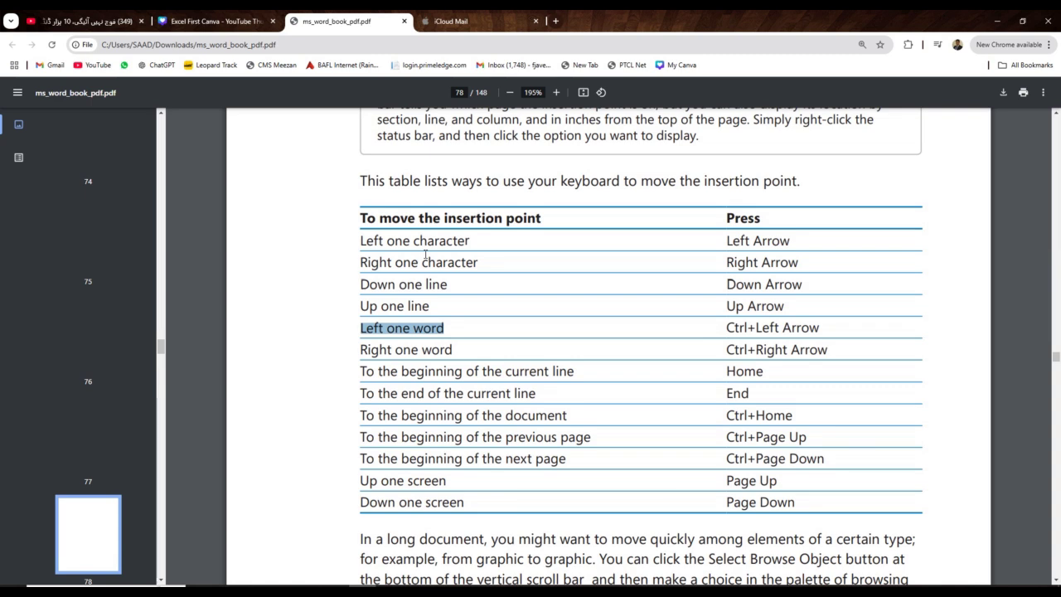
click(420, 330)
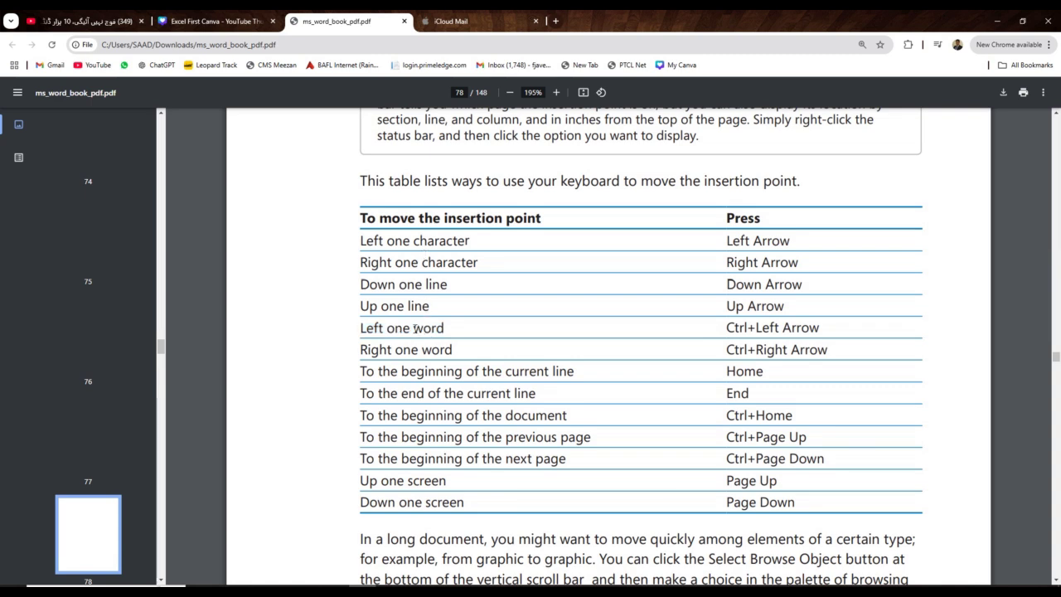
drag(362, 329, 445, 329)
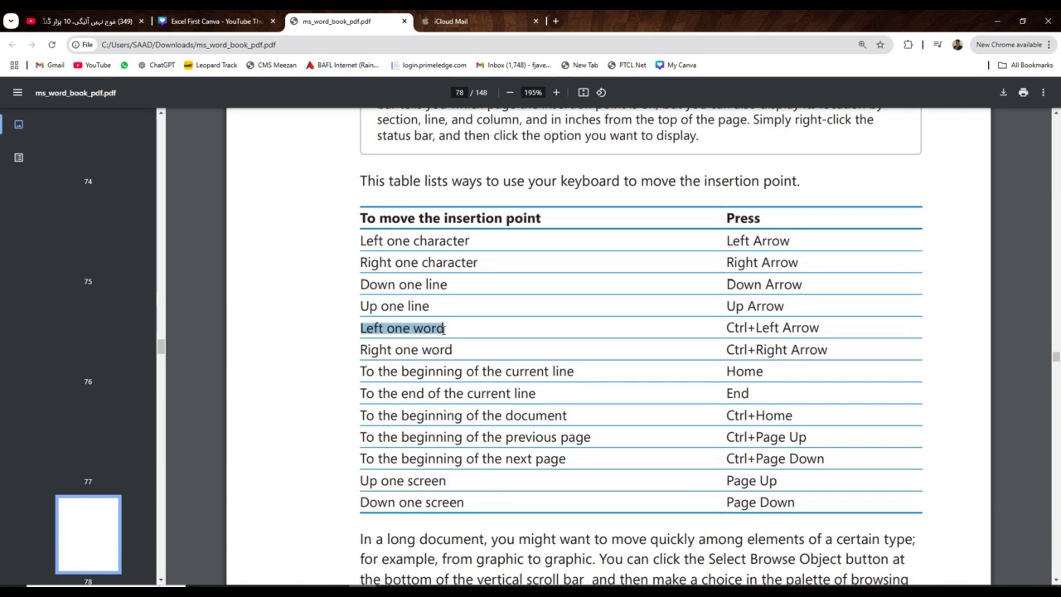
click(406, 330)
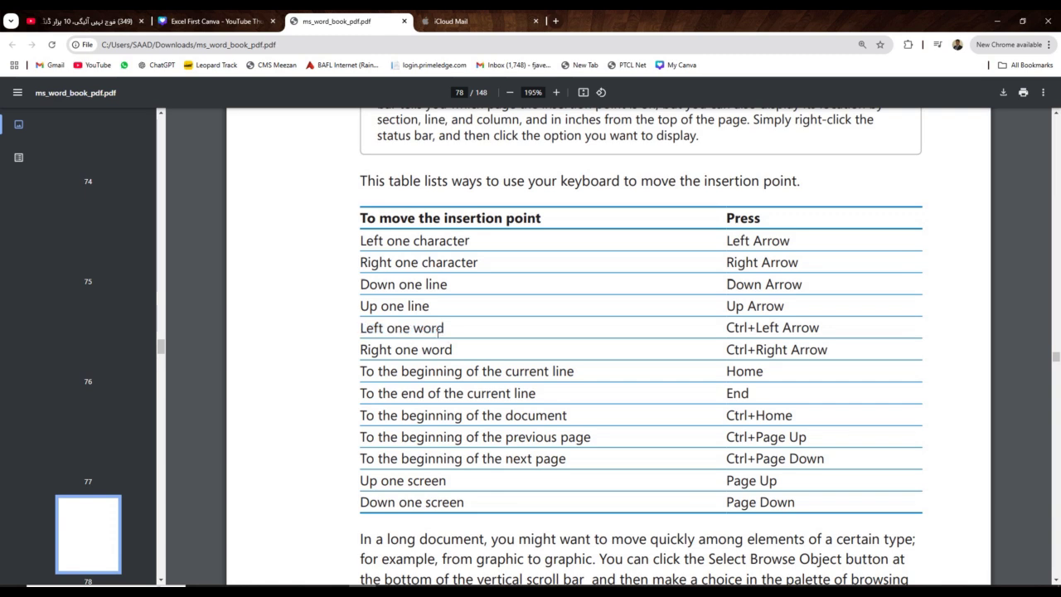
drag(748, 329, 823, 332)
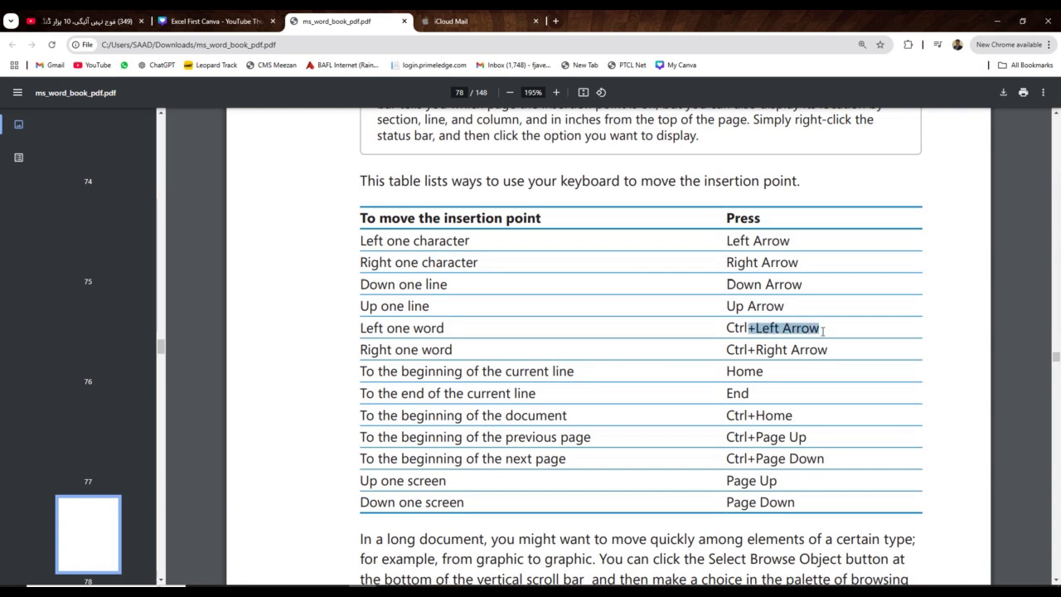
click(361, 330)
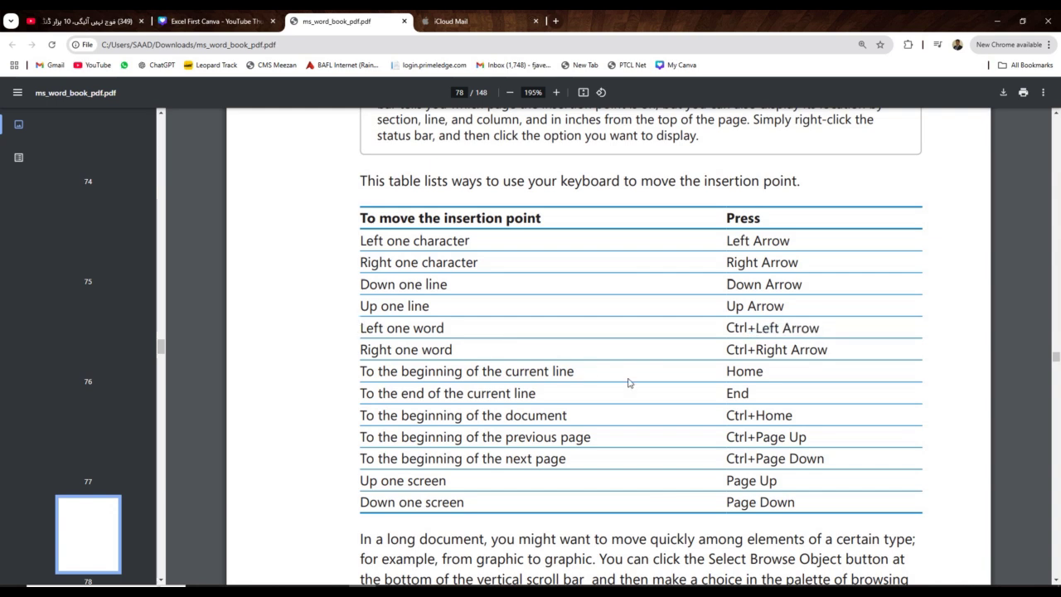
drag(728, 329, 747, 328)
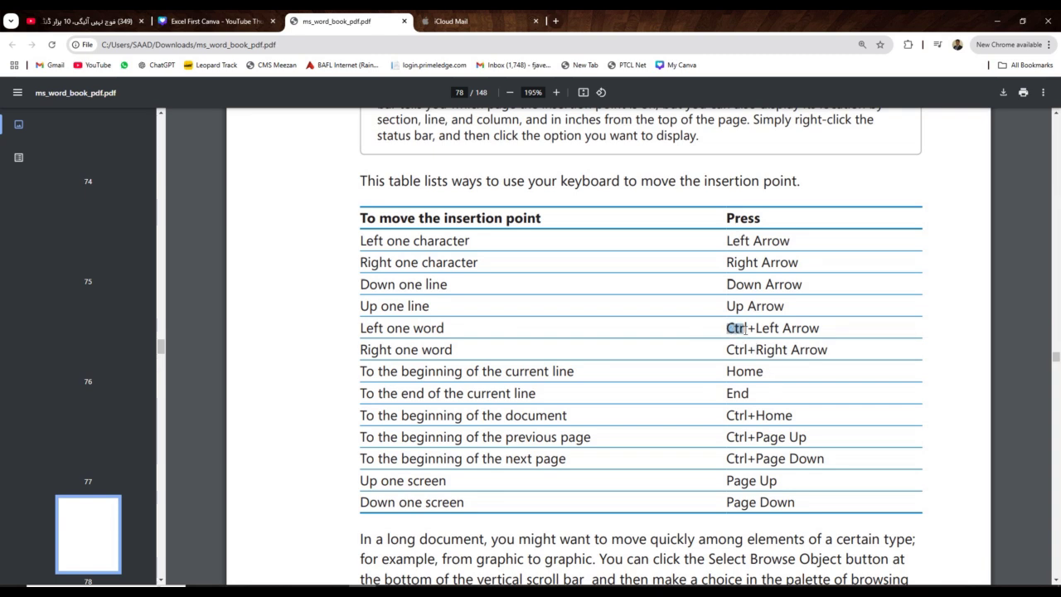
click(741, 330)
- Highlight the "Right one word" entry and both parts of its key combination in the table
drag(361, 349, 431, 352)
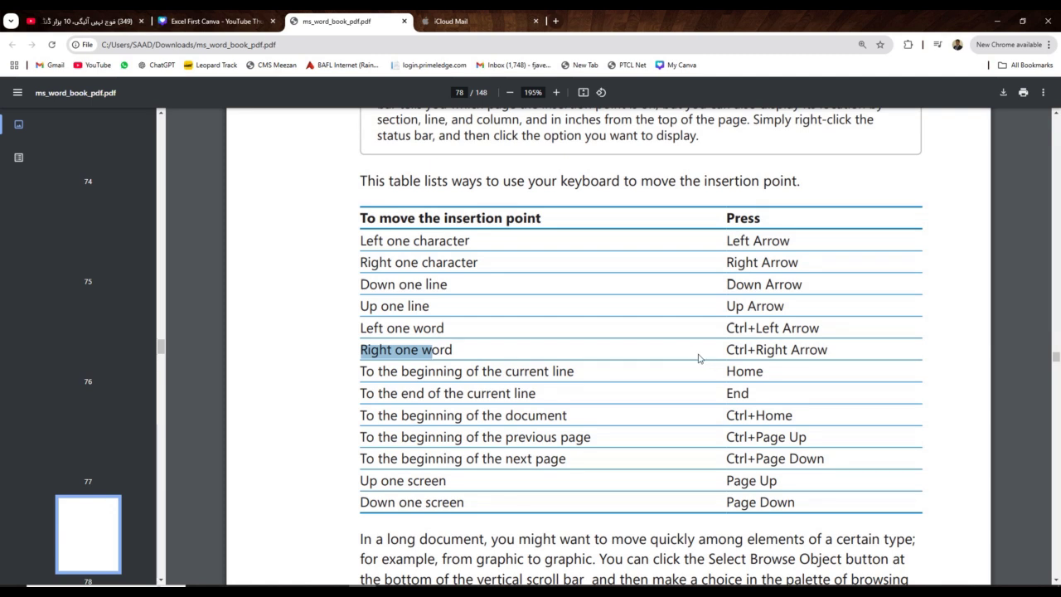
drag(748, 349, 827, 352)
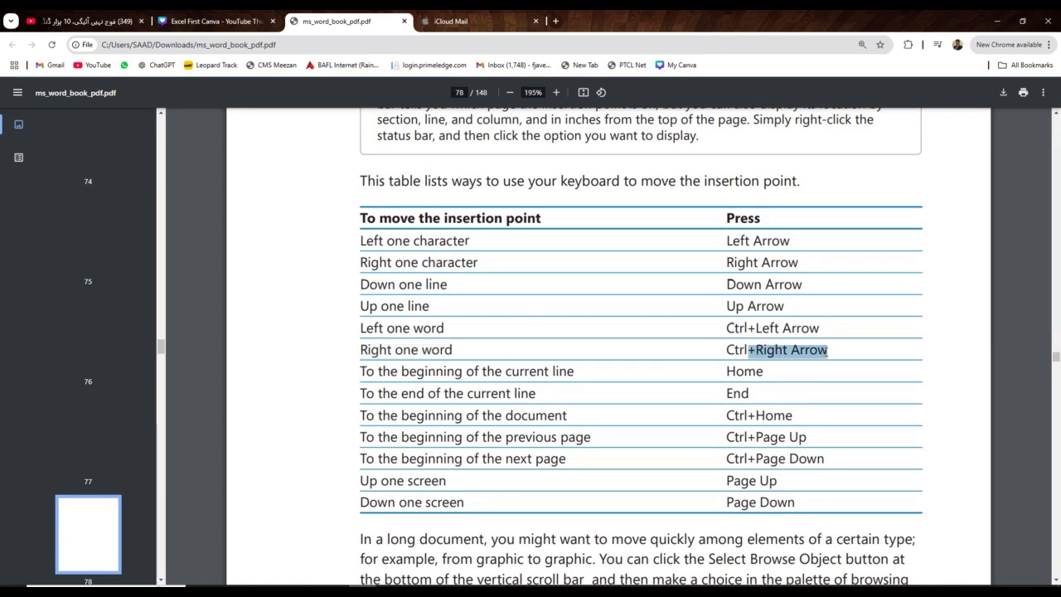
click(807, 352)
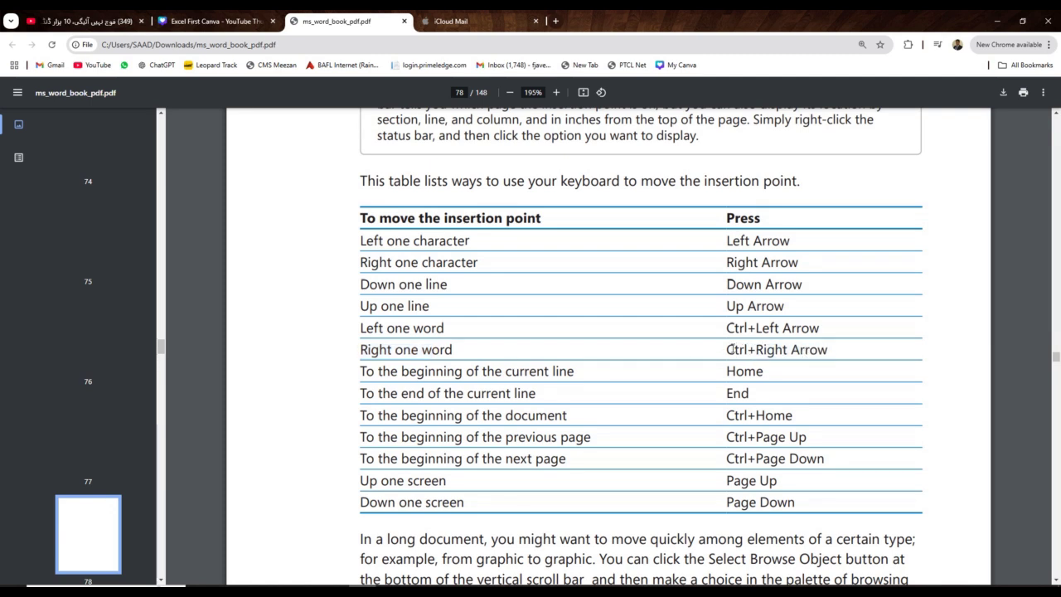
drag(728, 350, 751, 350)
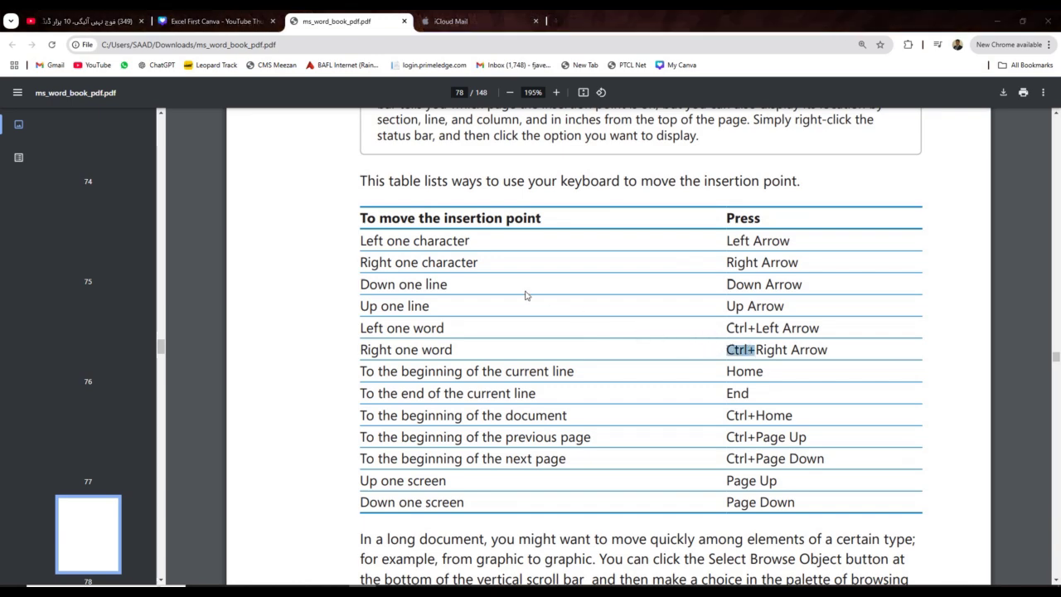
- Switch to Word, place the insertion point at the start of the first line, and move it right along the line word by word
key(alt+Tab)
key(Right)
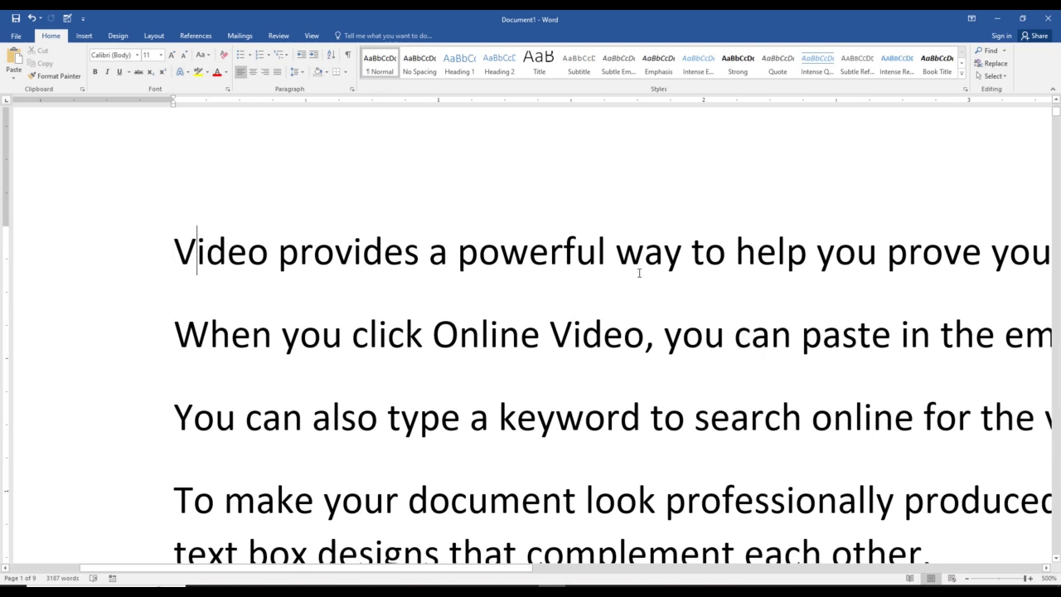
click(172, 253)
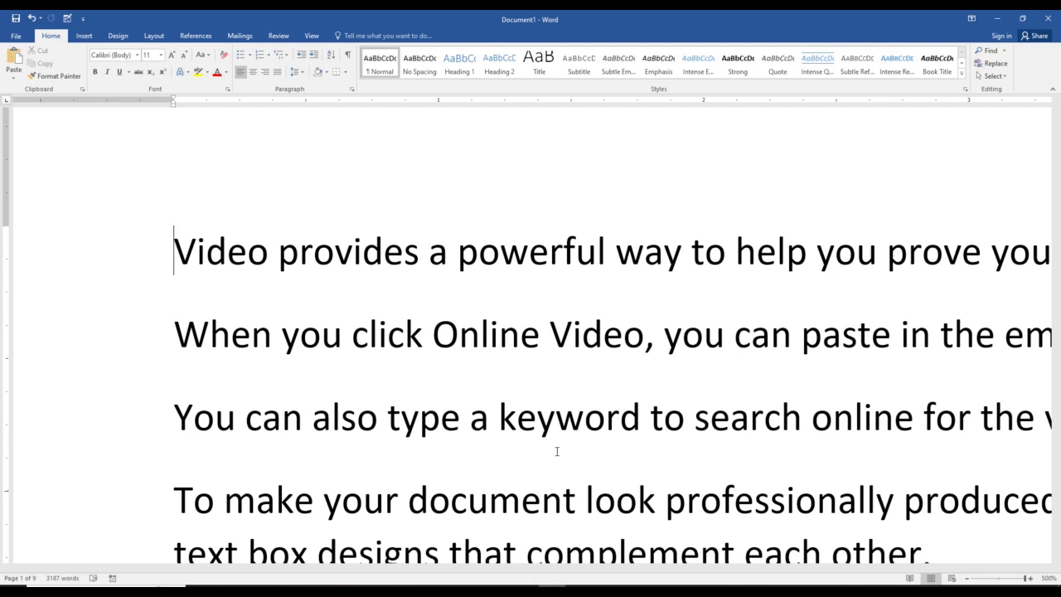
key(ctrl+Right)
key(ctrl+Right)
key(ctrl+Right)
key(ctrl+Right)
key(ctrl+Right)
key(Right)
key(Right)
key(Right)
key(ctrl+Right)
- Move the insertion point seven words left, back toward the start of the first line
key(ctrl+Left)
key(ctrl+Left)
key(ctrl+Left)
key(ctrl+Left)
key(ctrl+Left)
key(ctrl+Left)
key(ctrl+Left)
- Switch to the PDF in Chrome and highlight the "To the beginning of the current line" entry and its assigned key
key(alt+Tab)
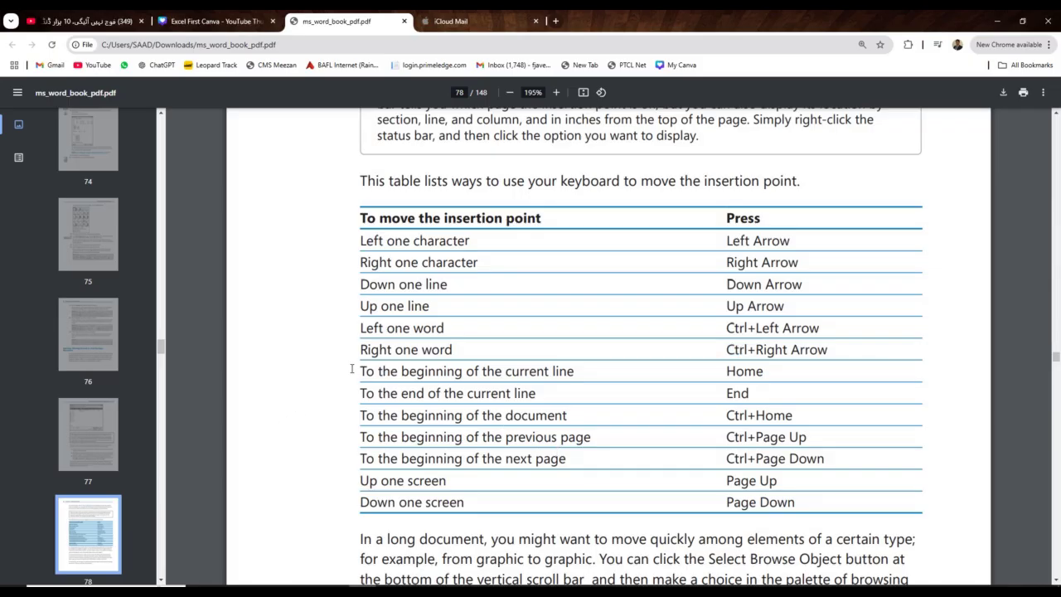
drag(360, 371, 524, 374)
click(501, 373)
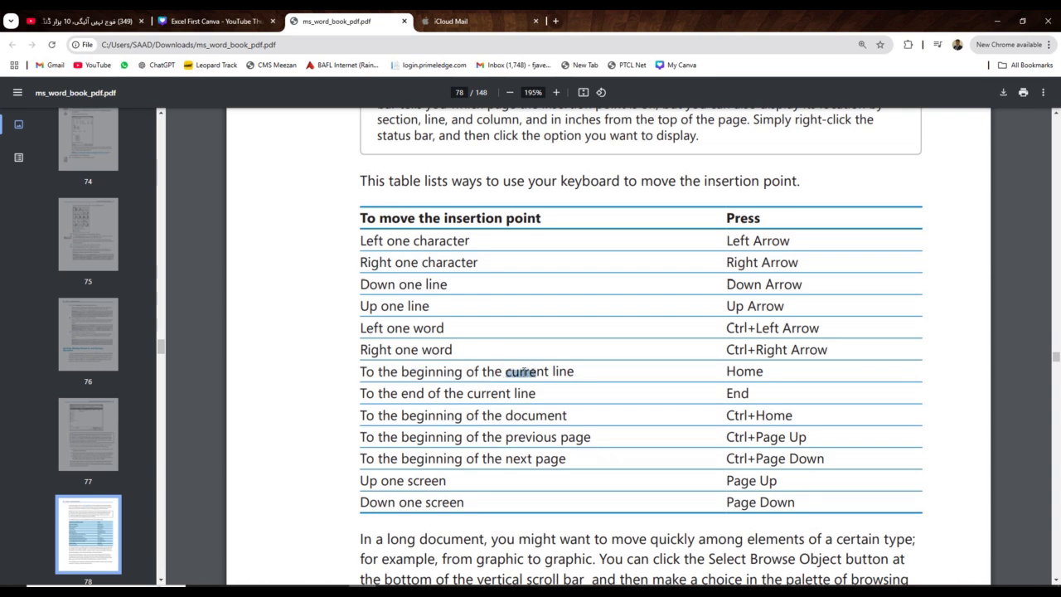
click(524, 372)
drag(727, 371, 763, 373)
click(752, 374)
- Highlight the "To the end of the current line" entry and its key, and again the key for the line's beginning
drag(402, 393, 433, 393)
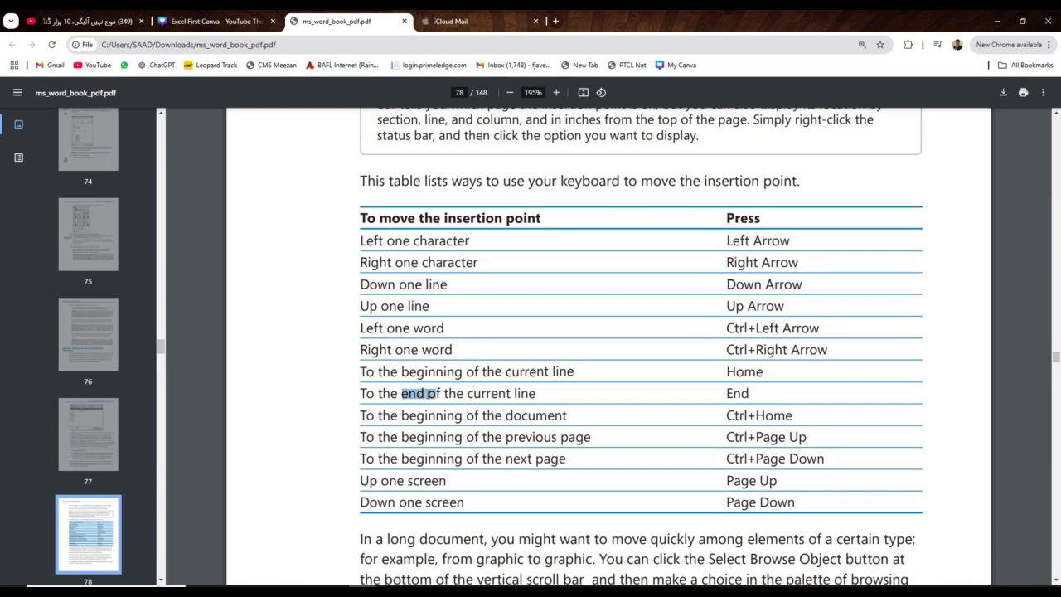
drag(727, 393, 734, 393)
click(737, 391)
drag(728, 372, 747, 373)
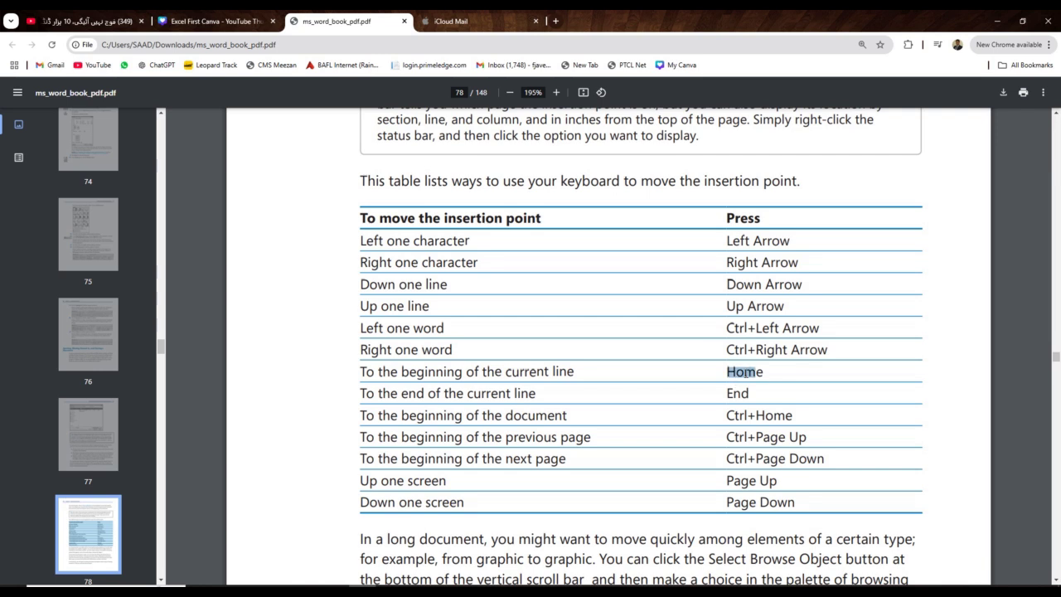
click(737, 391)
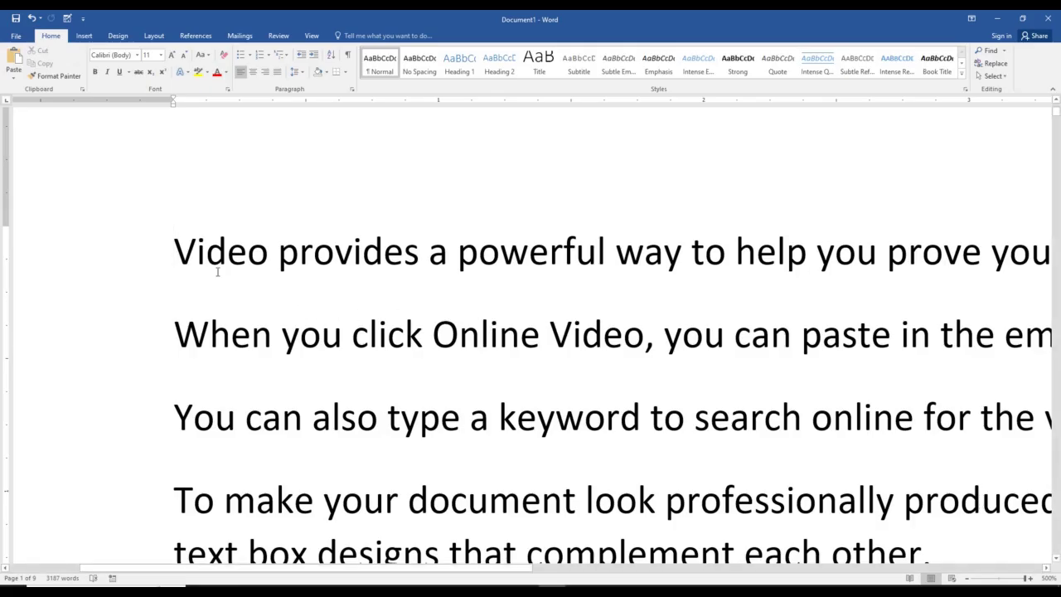
- In Word, zoom out to 410% so the whole first line fits, and select its last word, "point."
click(197, 252)
scroll(490, 311, down, 7)
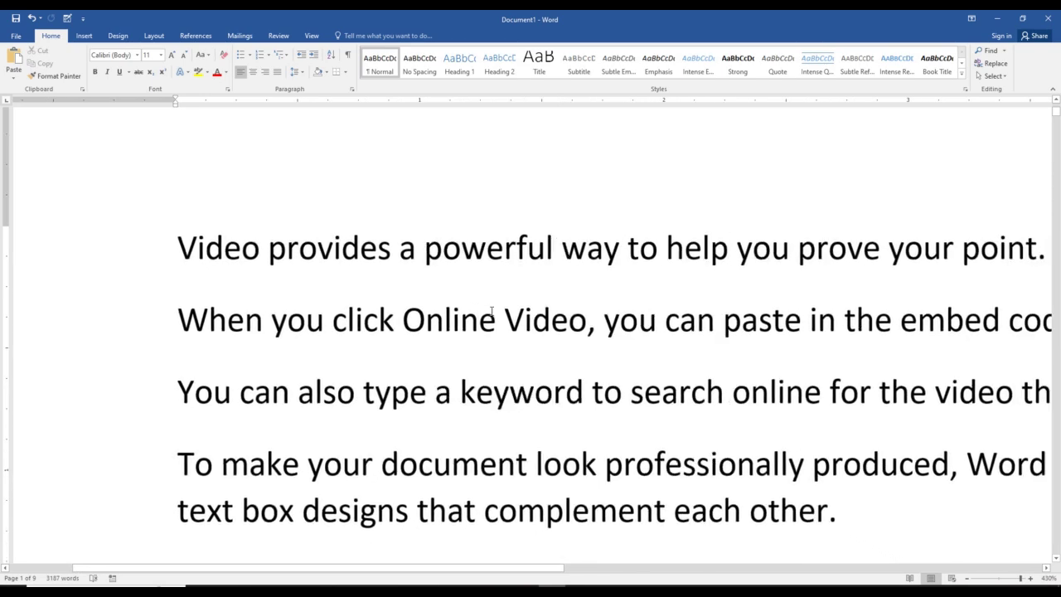
scroll(492, 311, down, 2)
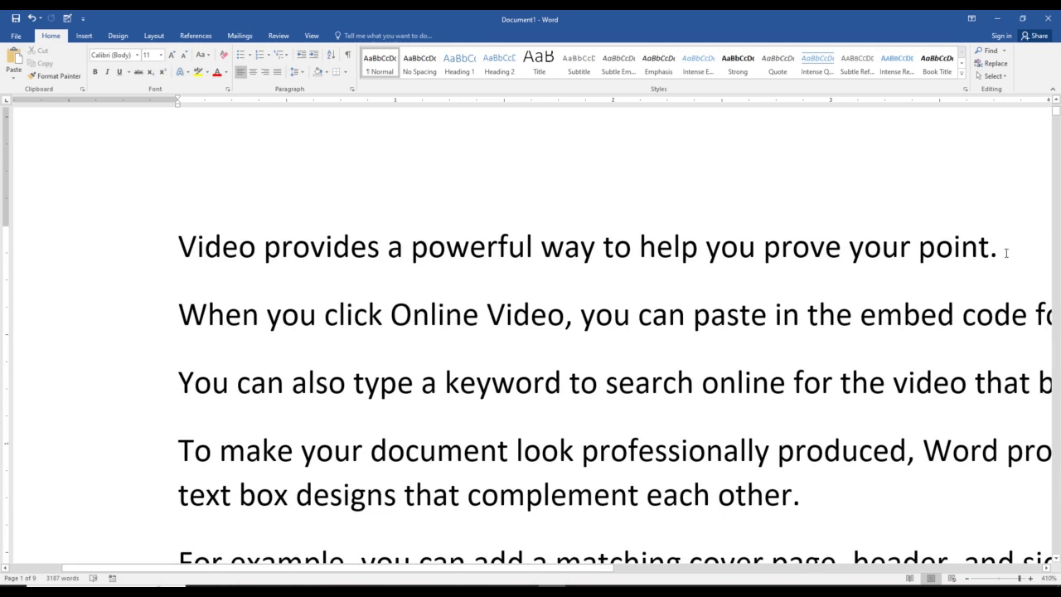
drag(919, 247, 1000, 250)
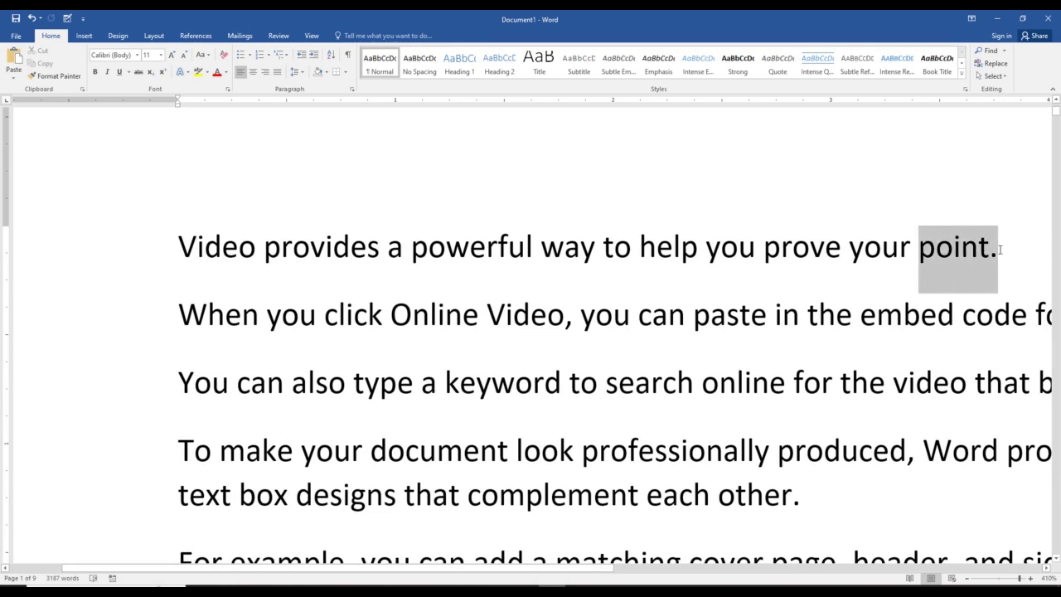
- Place the insertion point at the start of the first line and jump it to the line's end and back, twice
click(177, 242)
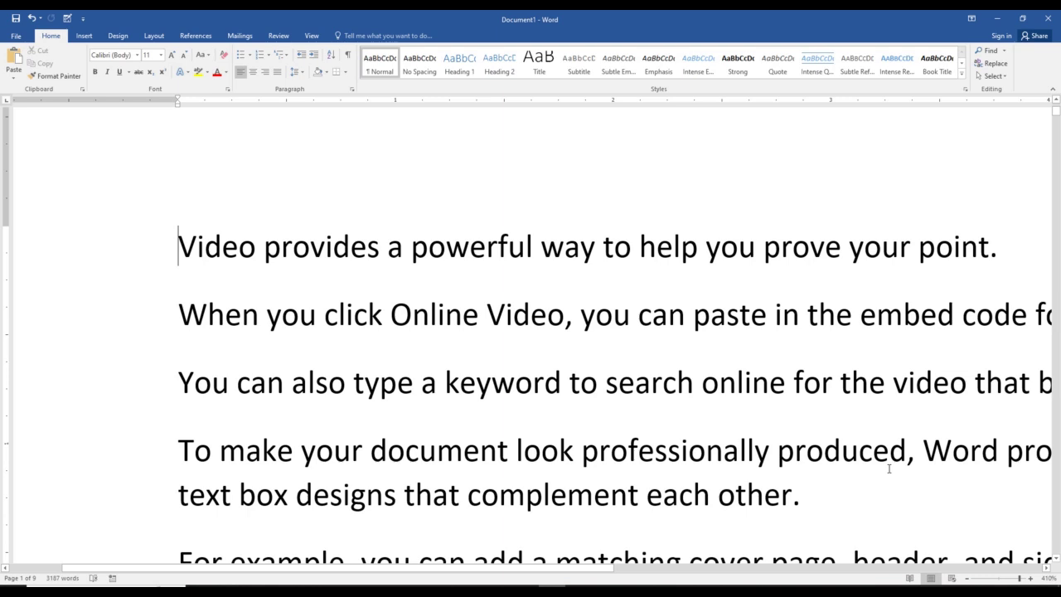
key(End)
key(Home)
key(End)
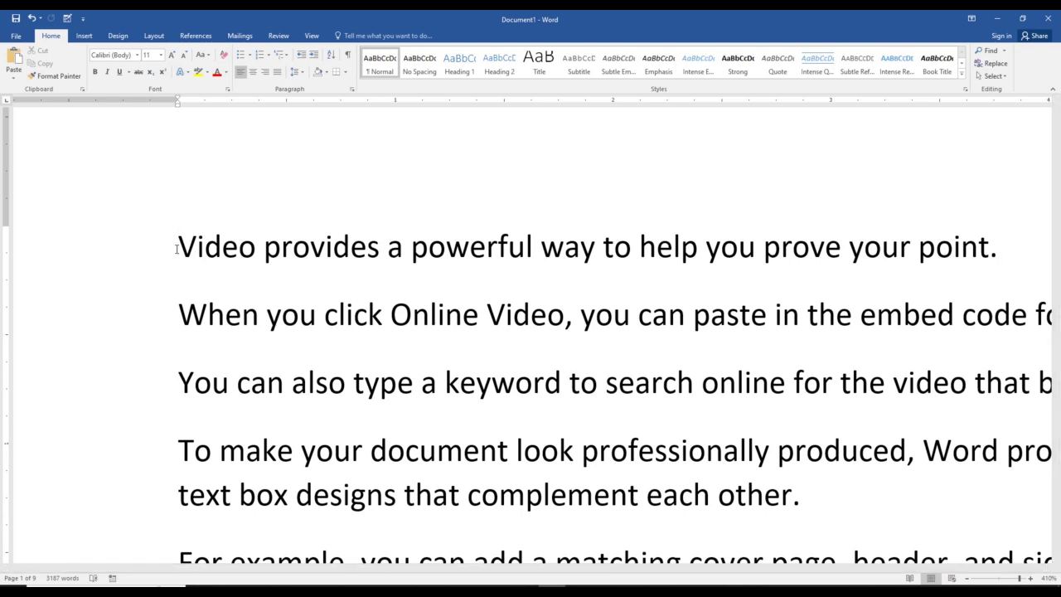
key(Home)
- Switch to the PDF in Chrome and highlight the "To the beginning of the document" entry in the table
key(alt+Tab)
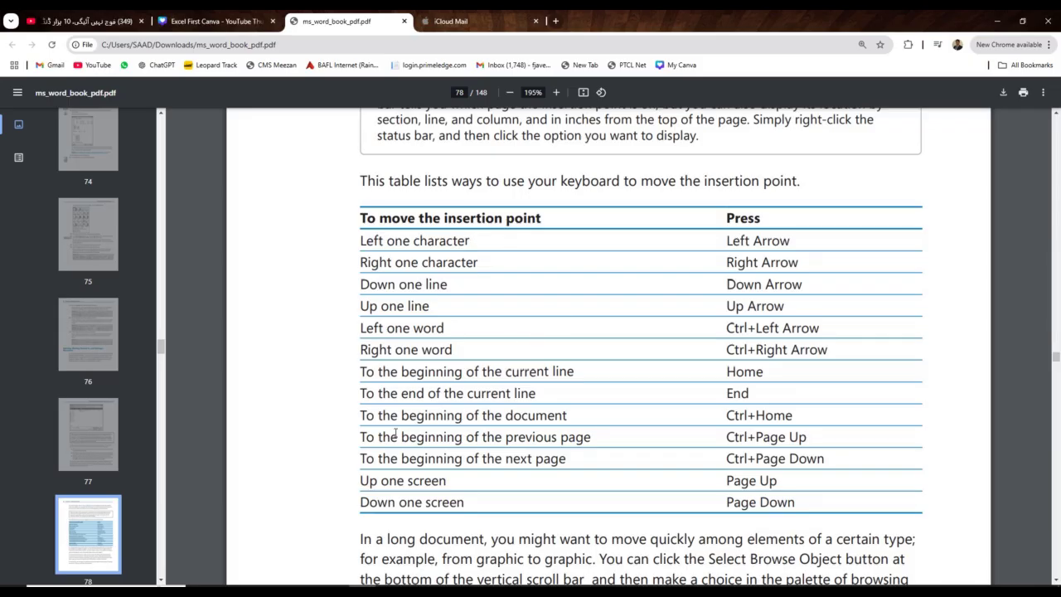
drag(362, 415, 369, 415)
drag(507, 393, 537, 393)
click(508, 391)
drag(359, 416, 562, 416)
click(438, 416)
- Highlight the key combination listed for moving to the beginning of the document
drag(749, 415, 792, 419)
click(735, 416)
drag(750, 414, 788, 415)
click(728, 415)
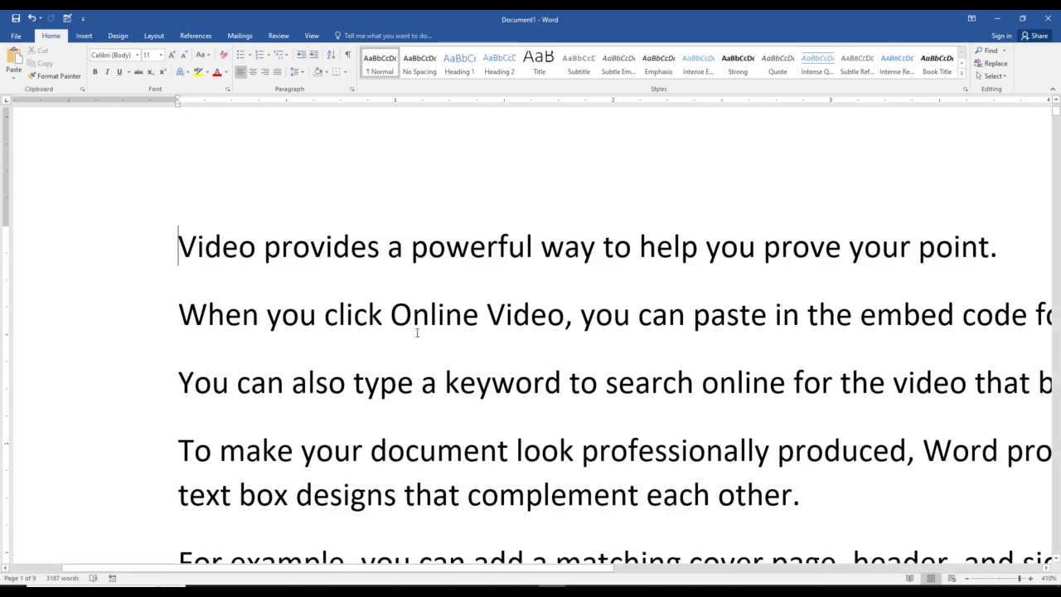
- In Word at 230% zoom, jump the insertion point to the end of the document and back to its beginning
scroll(418, 330, down, 6)
scroll(418, 330, down, 12)
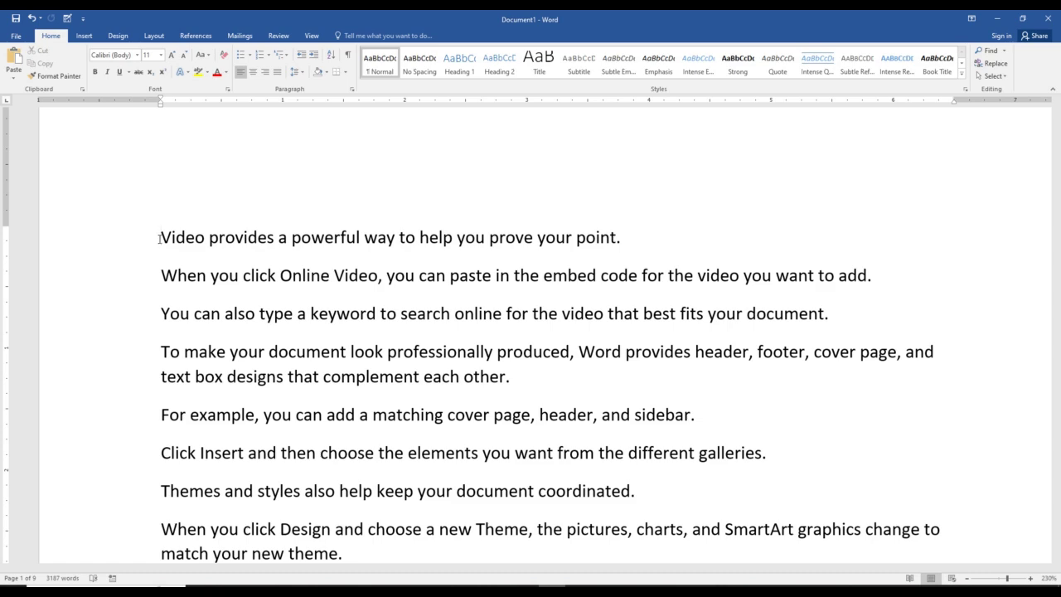
key(ctrl+End)
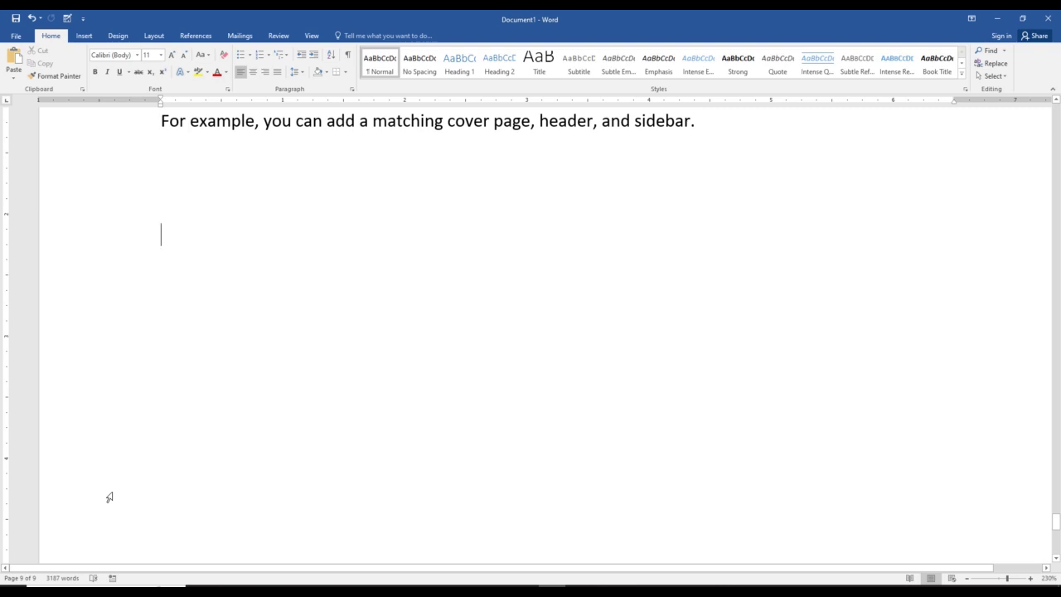
key(ctrl+Home)
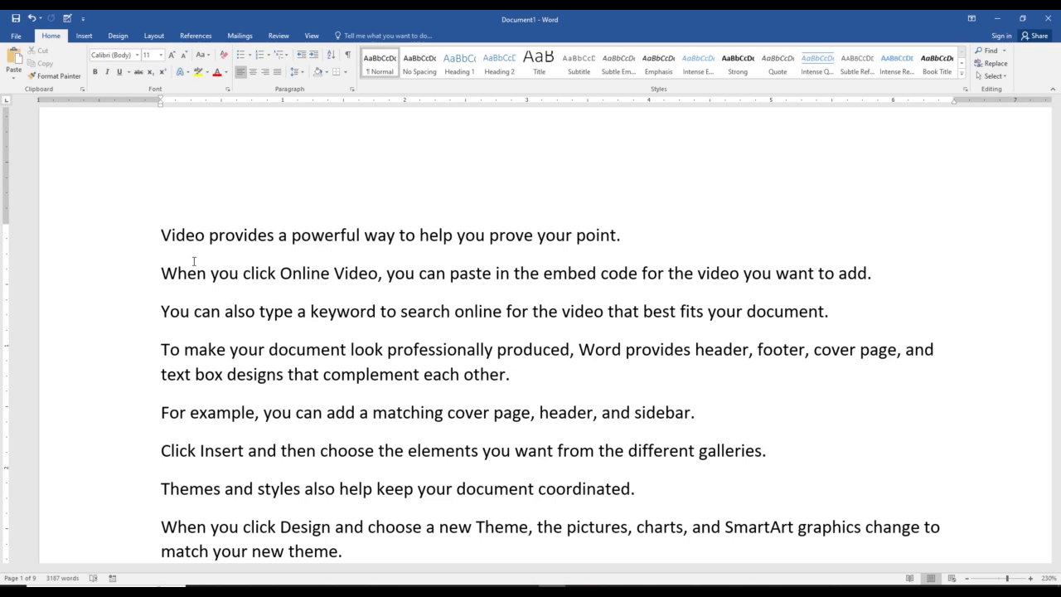
- Place the insertion point after "coordinated." in the "Themes and styles" line and jump it to the beginning of the document
click(652, 483)
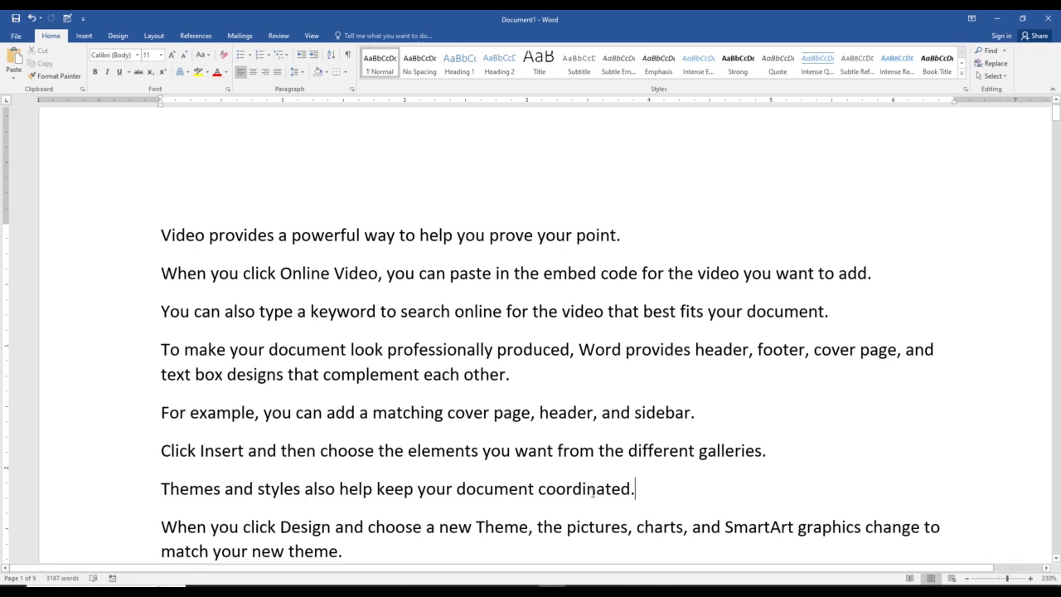
drag(539, 489, 635, 489)
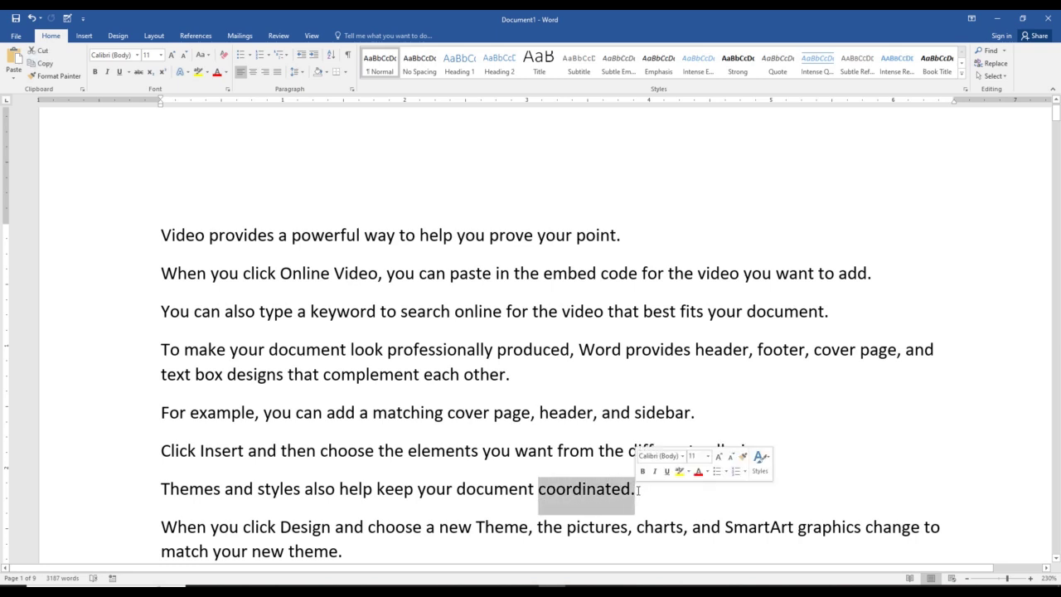
click(635, 489)
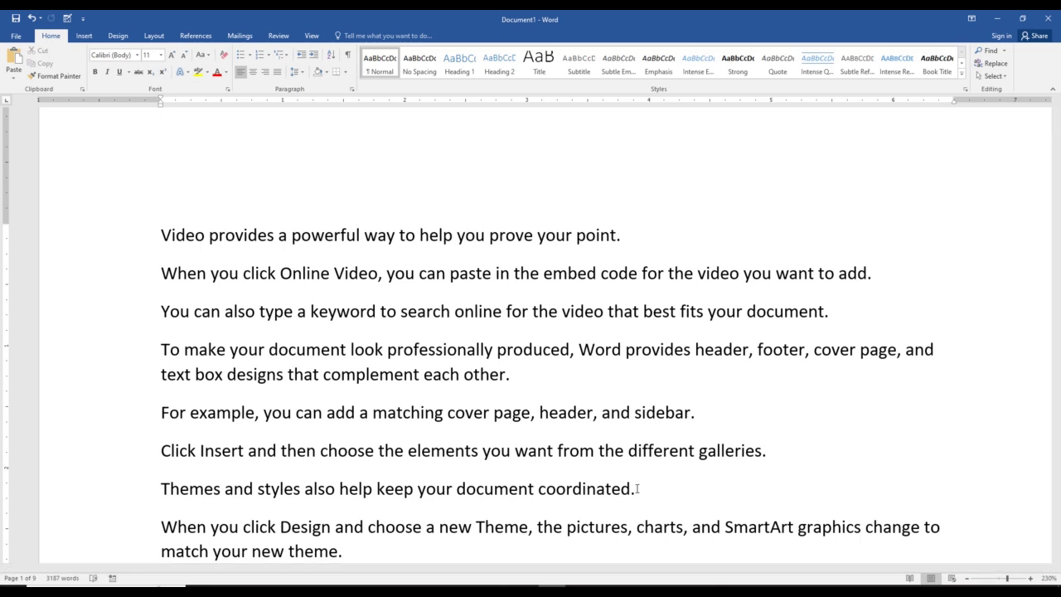
key(ctrl+Home)
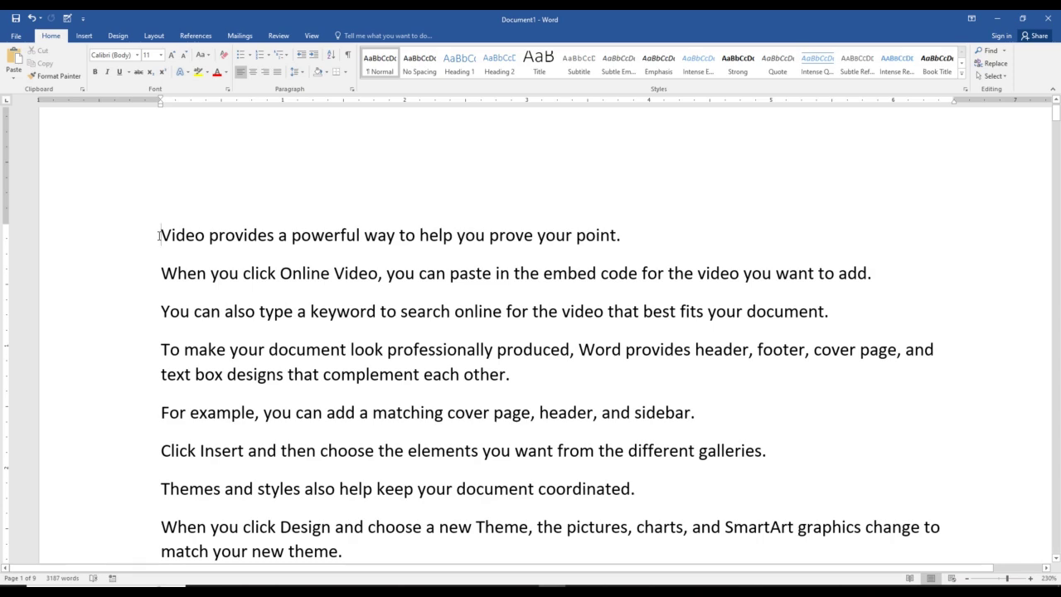
- Switch to the PDF in Chrome and highlight the "To the beginning of the previous page" entry and the key combinations for the previous and next page
key(alt+Tab)
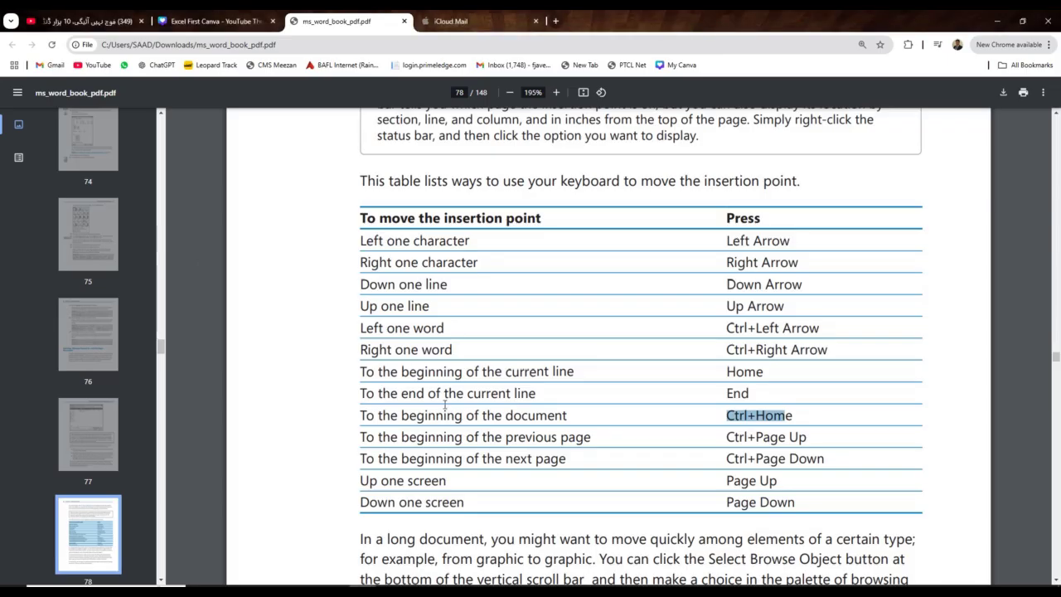
click(491, 441)
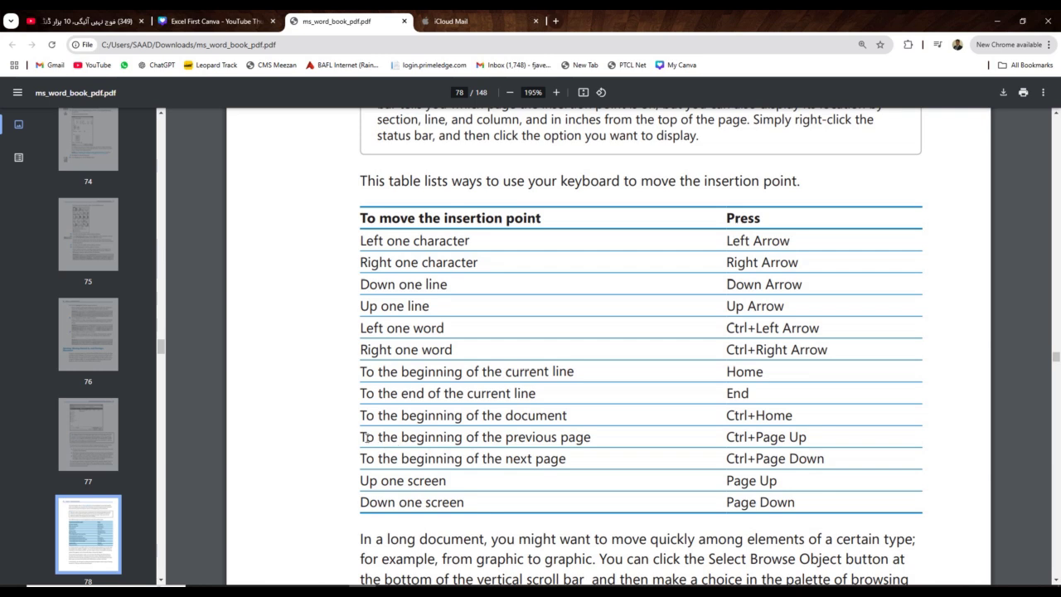
drag(360, 437, 591, 437)
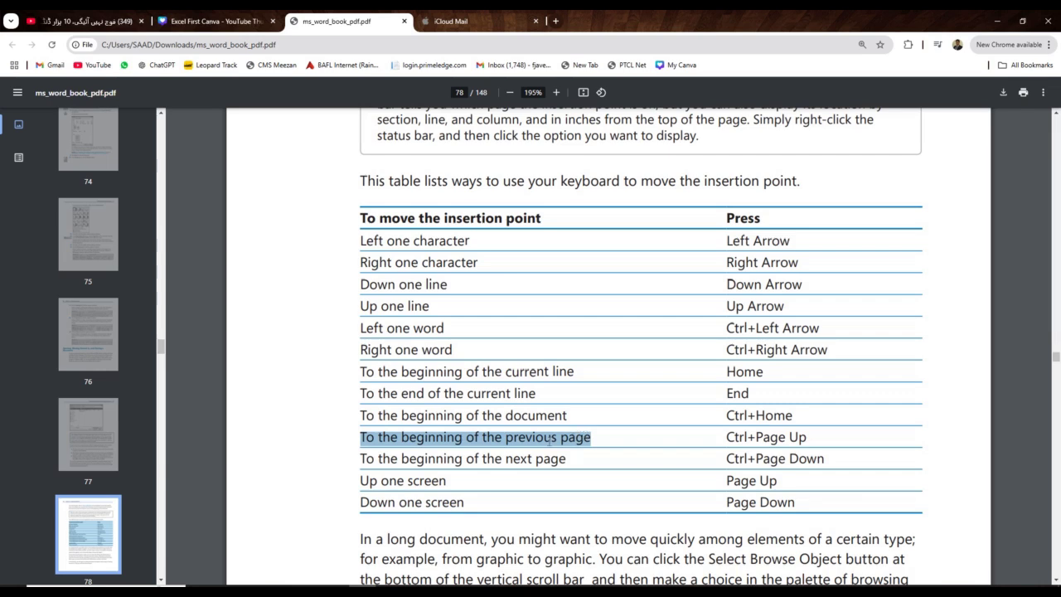
click(585, 438)
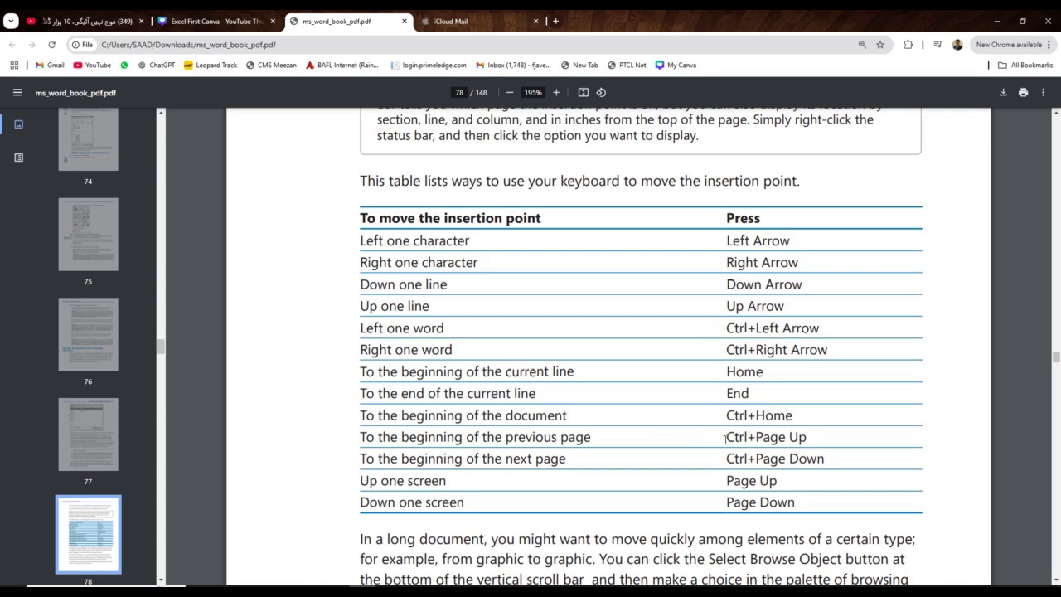
drag(727, 438, 807, 437)
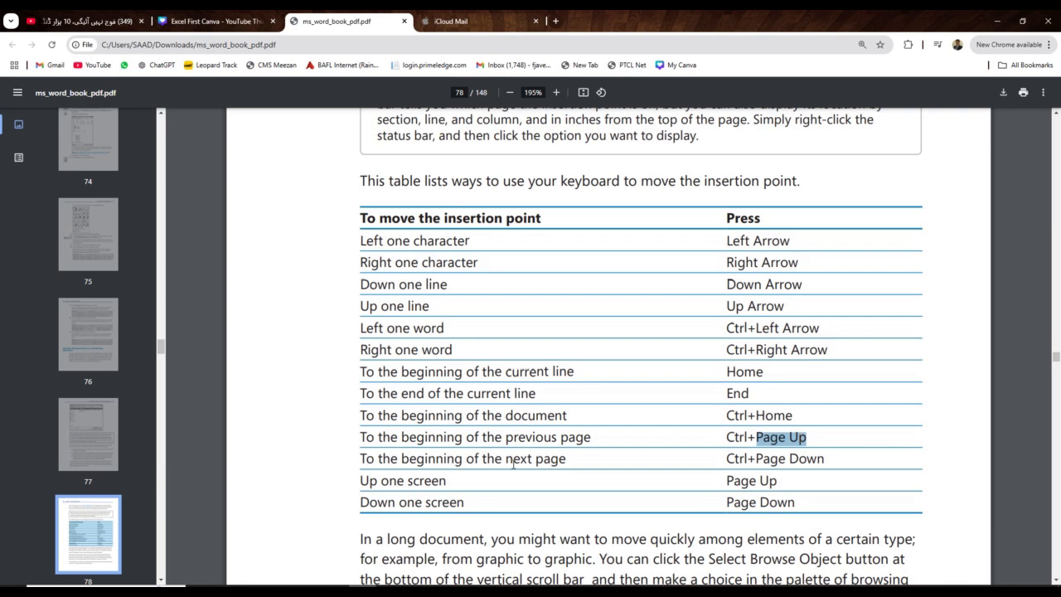
click(729, 461)
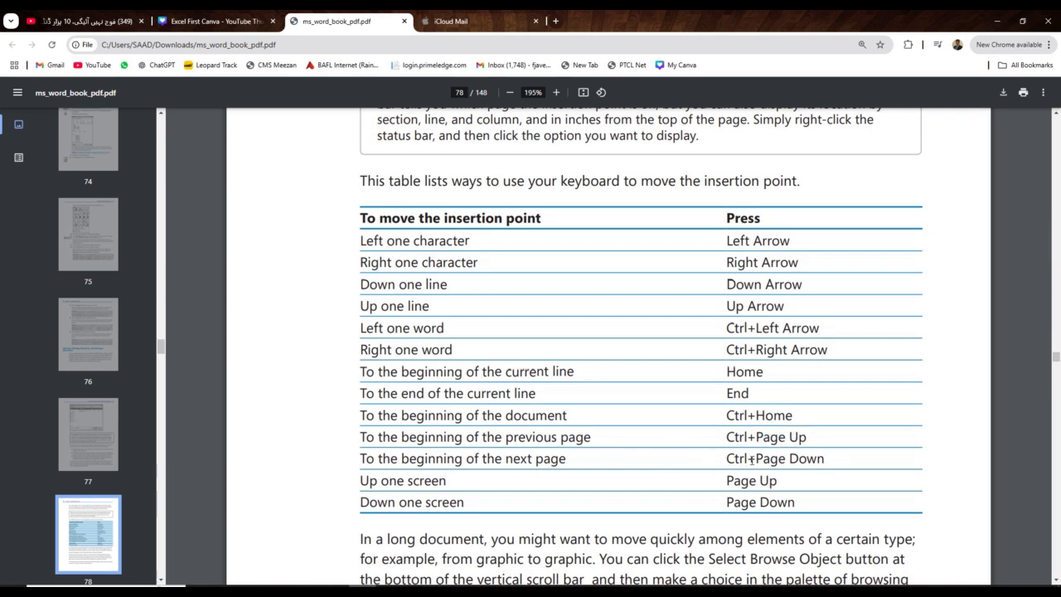
drag(751, 460, 818, 459)
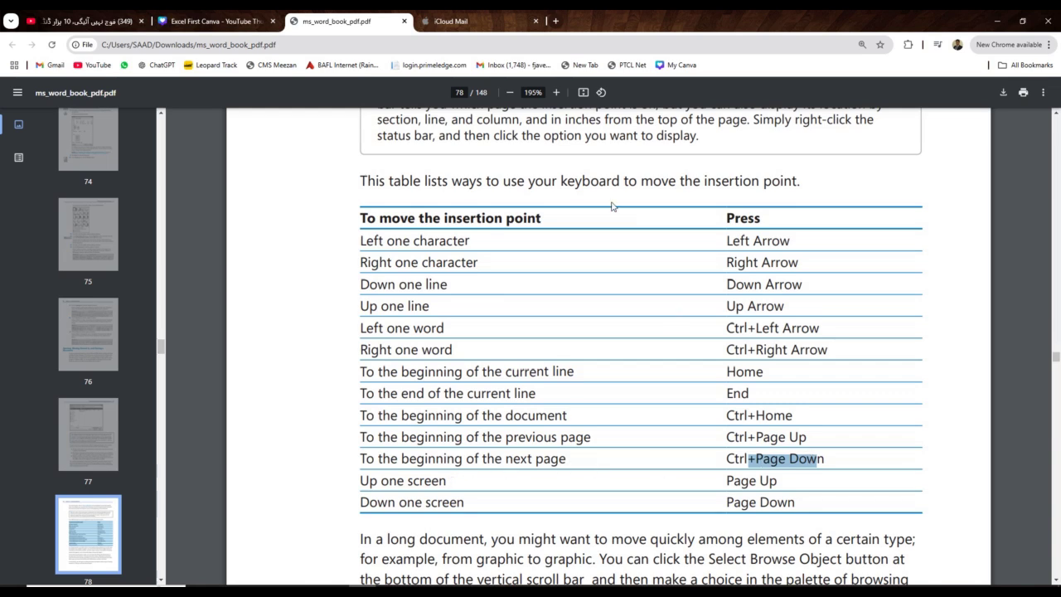
- Highlight the keys listed for moving up one screen and down one screen
click(443, 485)
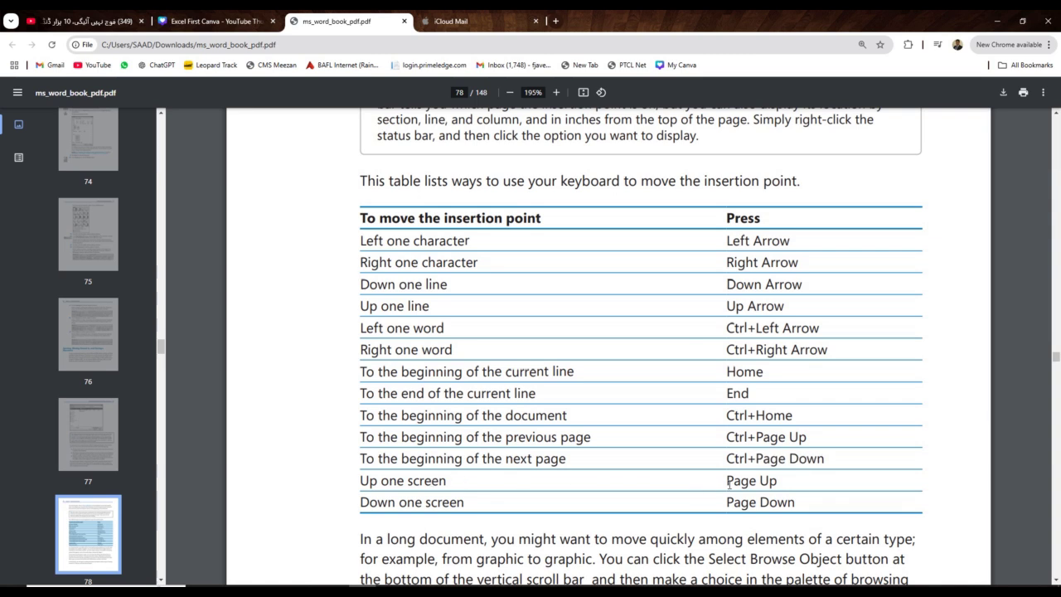
drag(728, 483, 776, 482)
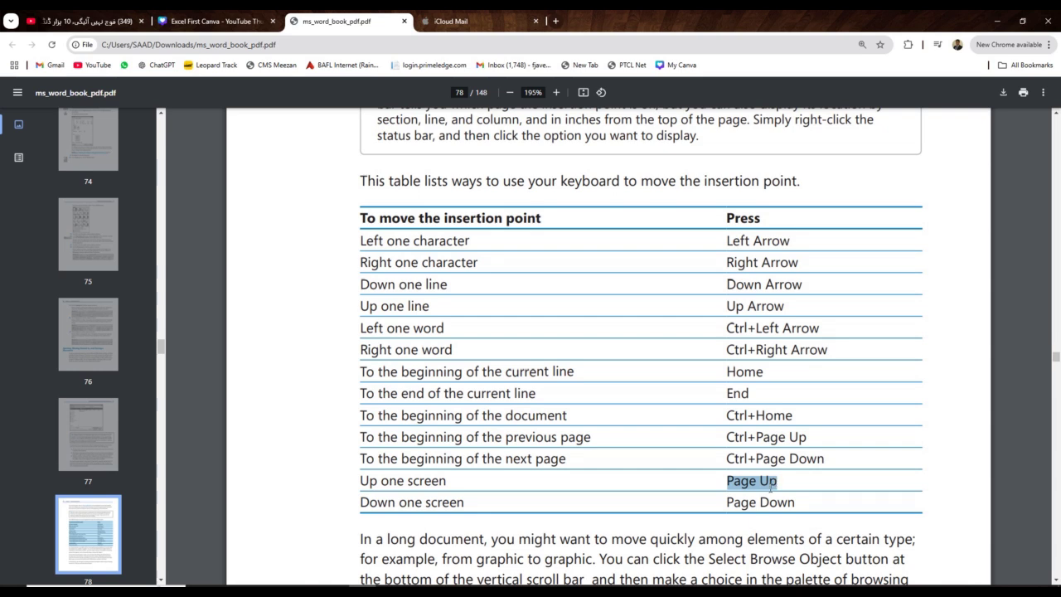
drag(728, 504, 794, 504)
click(784, 504)
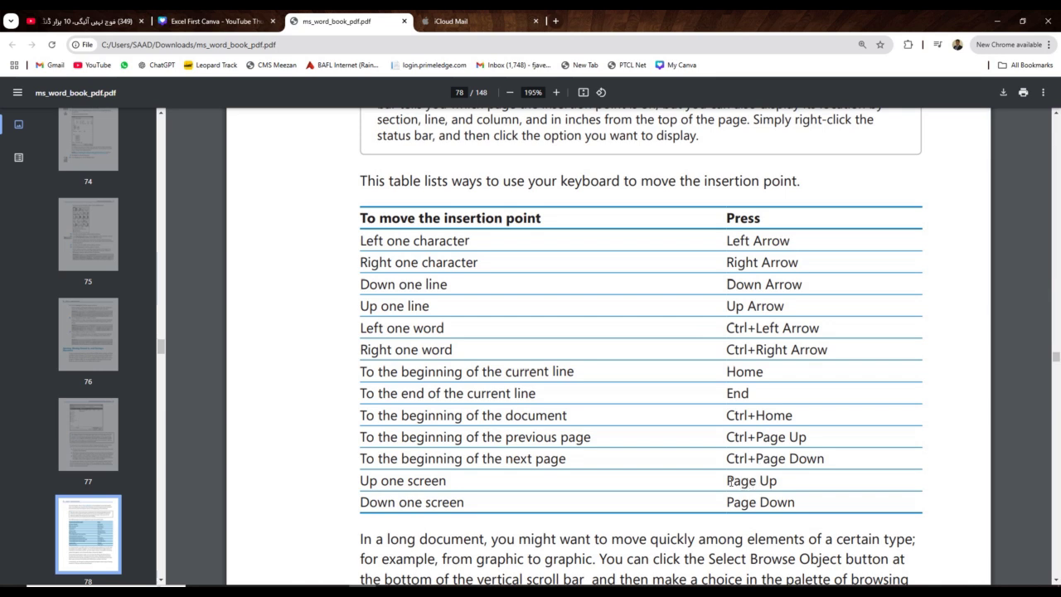
- Compare the keys for moving by one screen with the next-page key combination by highlighting them in turn
drag(728, 481, 777, 481)
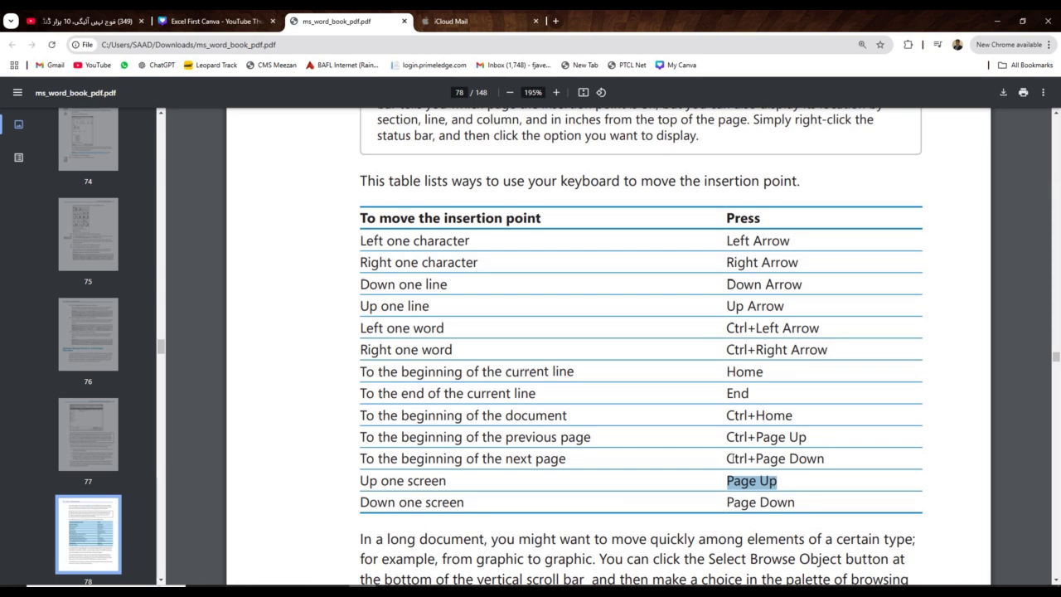
drag(726, 459, 817, 458)
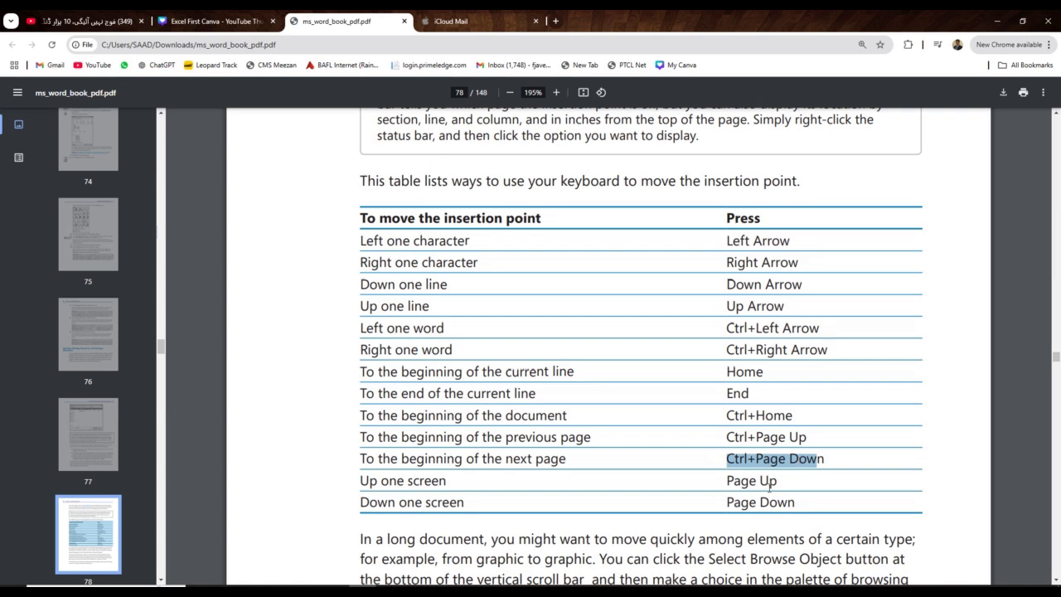
drag(727, 502, 792, 502)
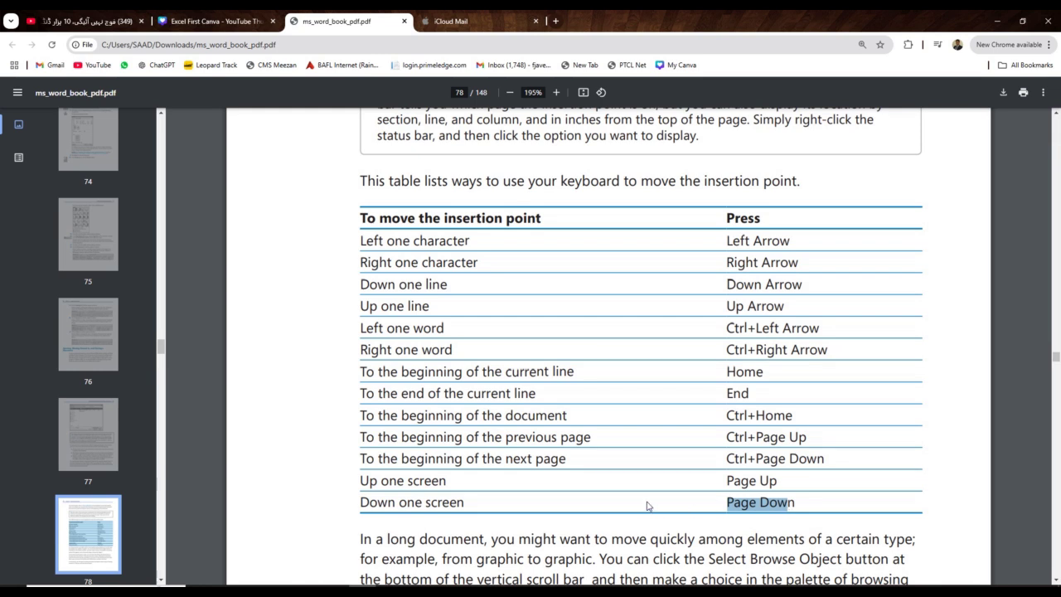
click(738, 497)
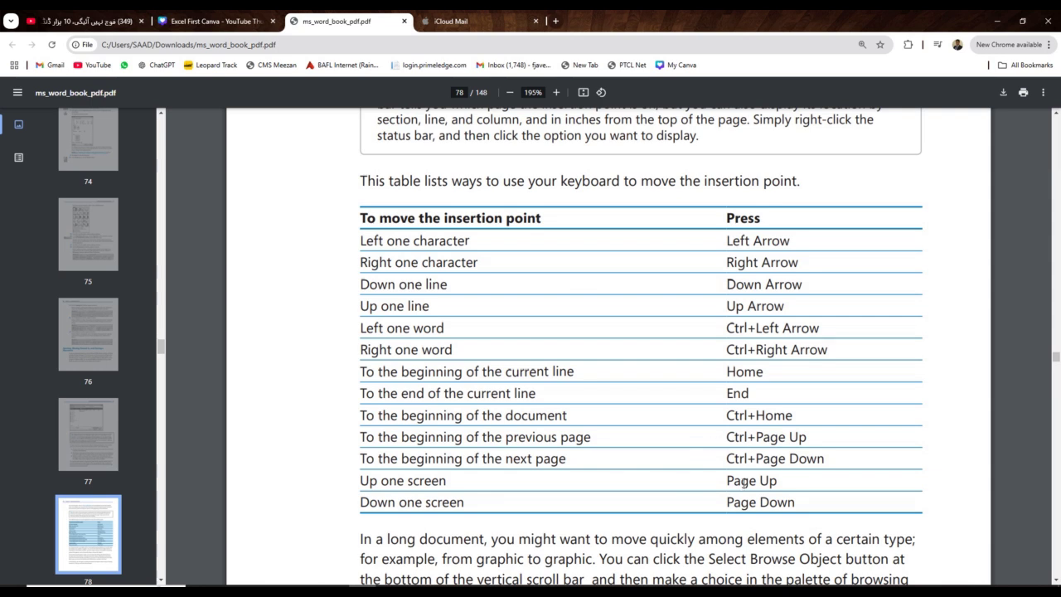
- Highlight the PDF table's keys for moving up and down one screen, and switch to the Word document
double_click(744, 481)
drag(740, 502, 778, 505)
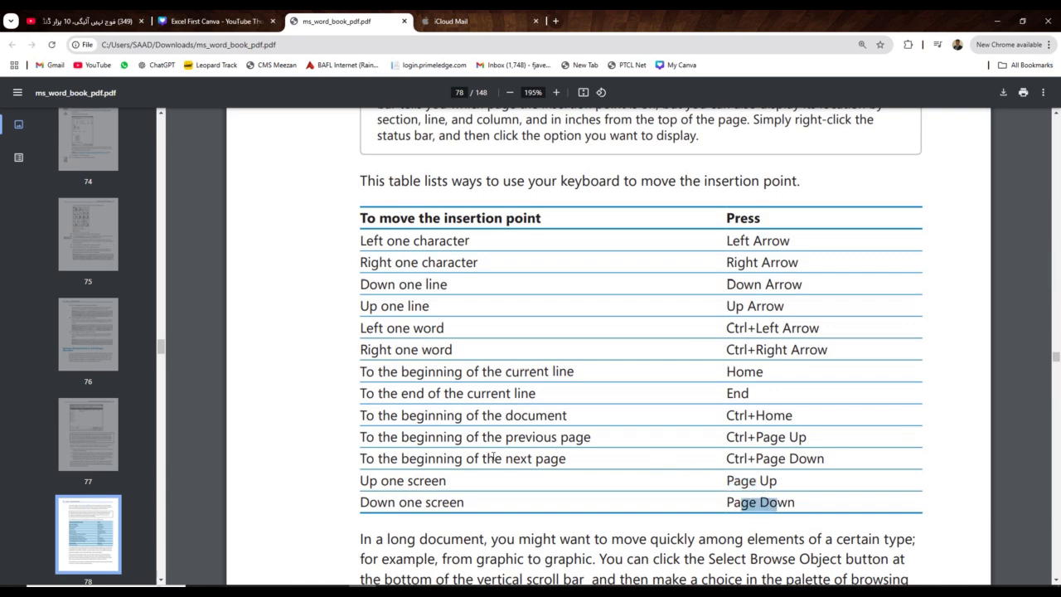
key(alt+Tab)
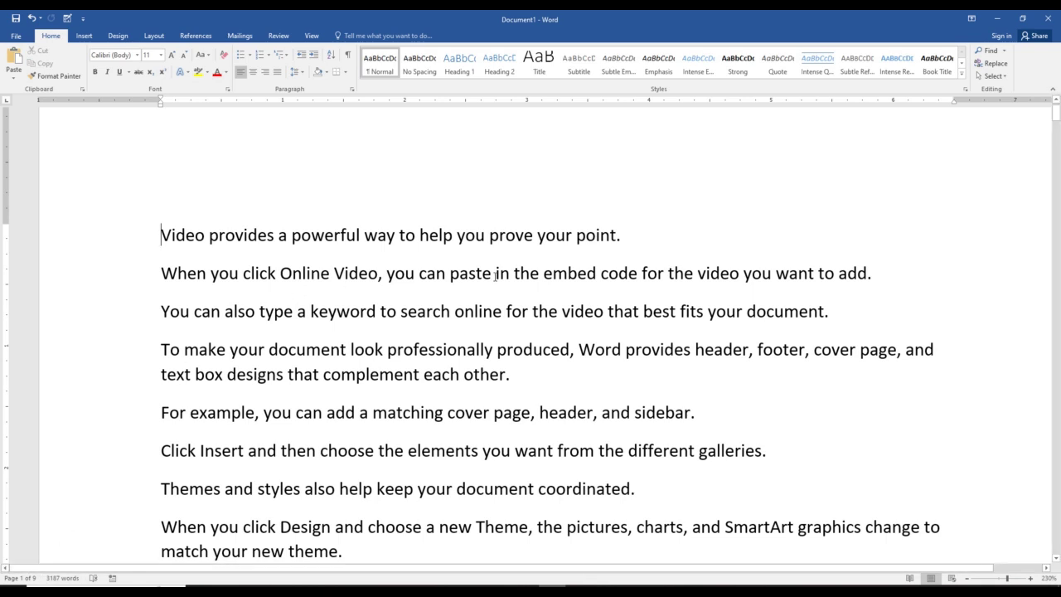
- Jump the insertion point to the beginning of each following page, from page 1 through to page 4
key(ctrl)
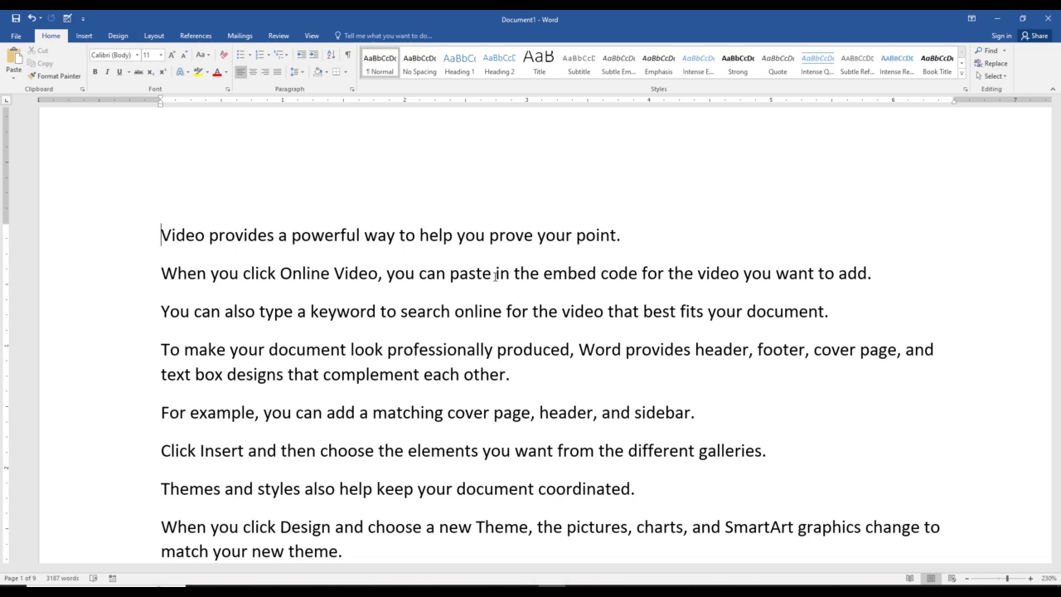
key(ctrl+Page_Down)
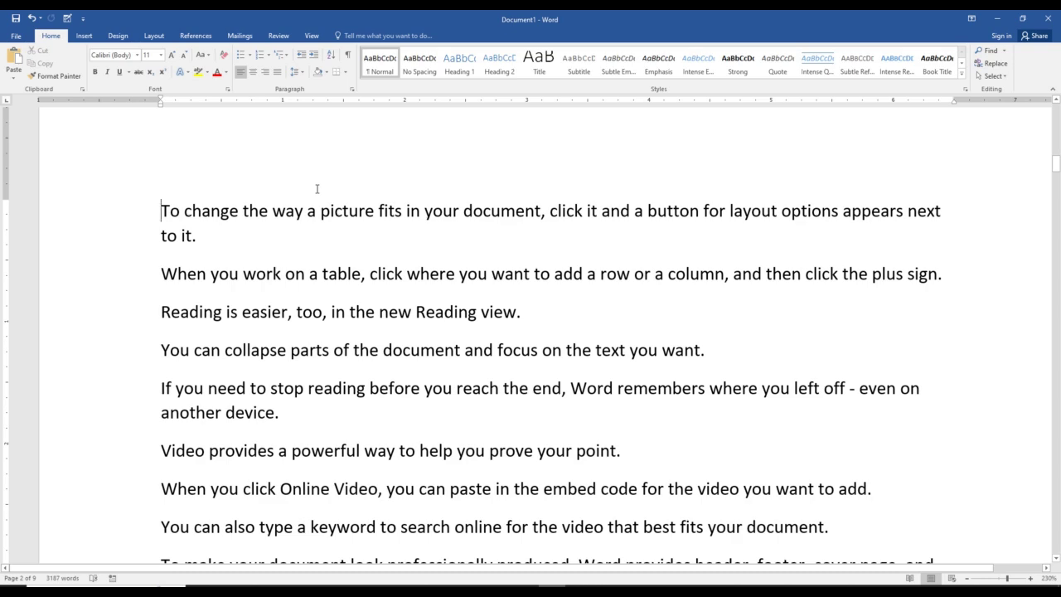
key(ctrl+Page_Down)
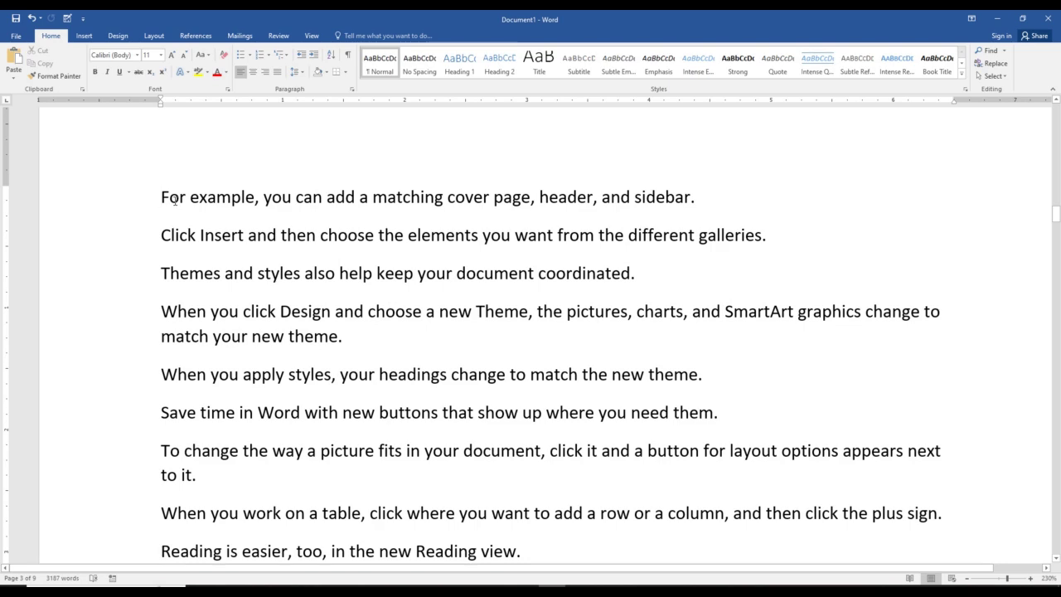
key(ctrl+Page_Down)
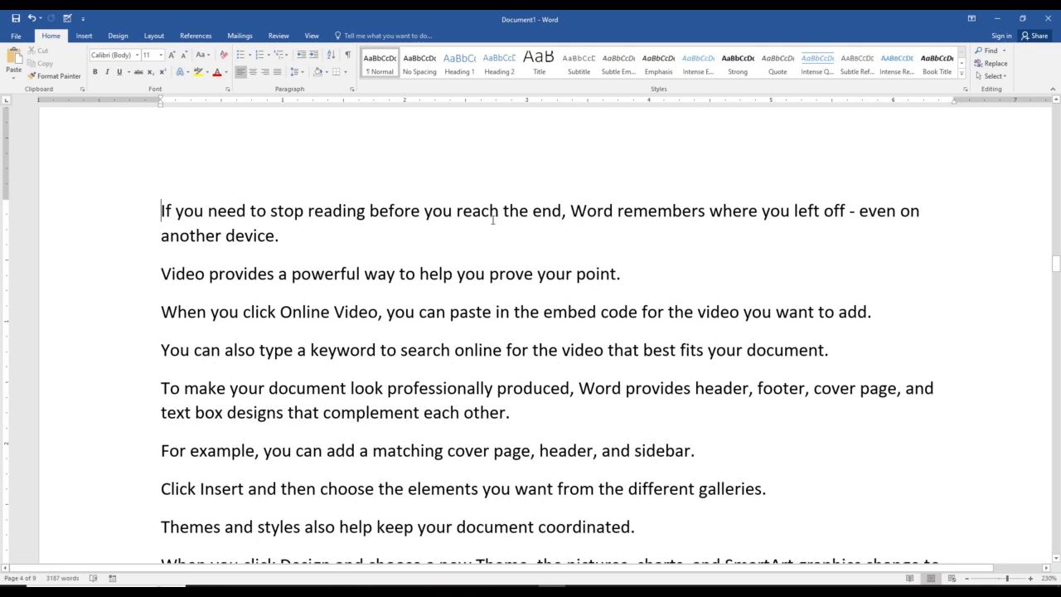
- Move the insertion point back to the beginning of the previous page twice, reaching page 3 and page 2
scroll(492, 220, down, 3)
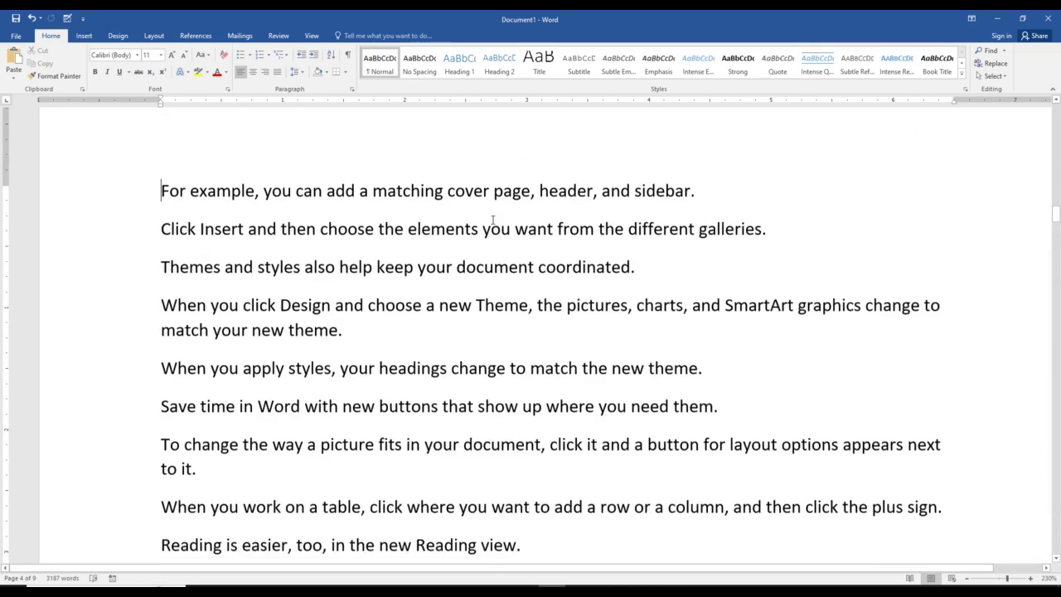
click(160, 196)
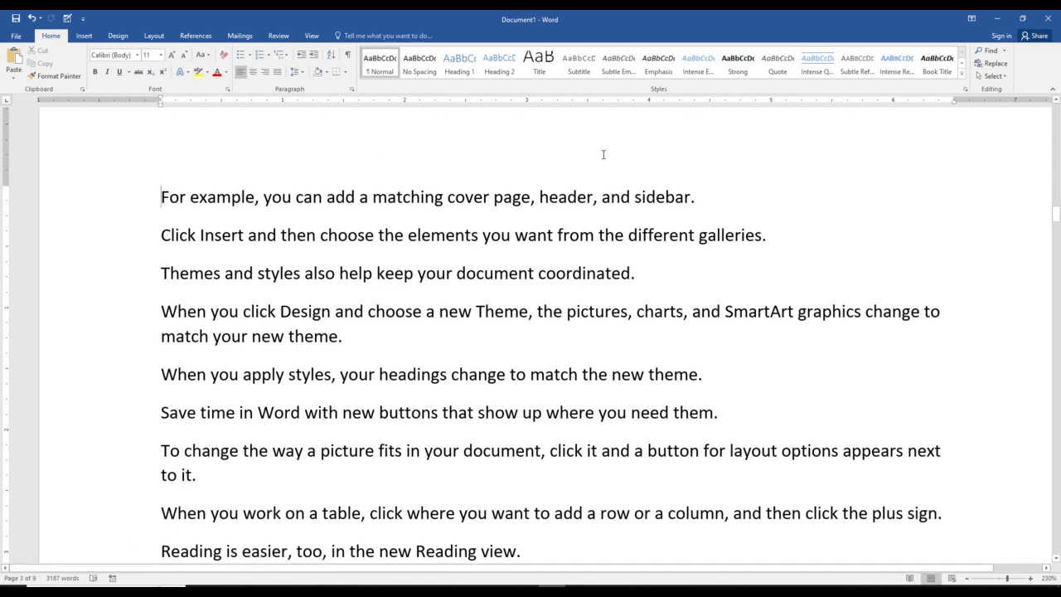
scroll(604, 155, down, 3)
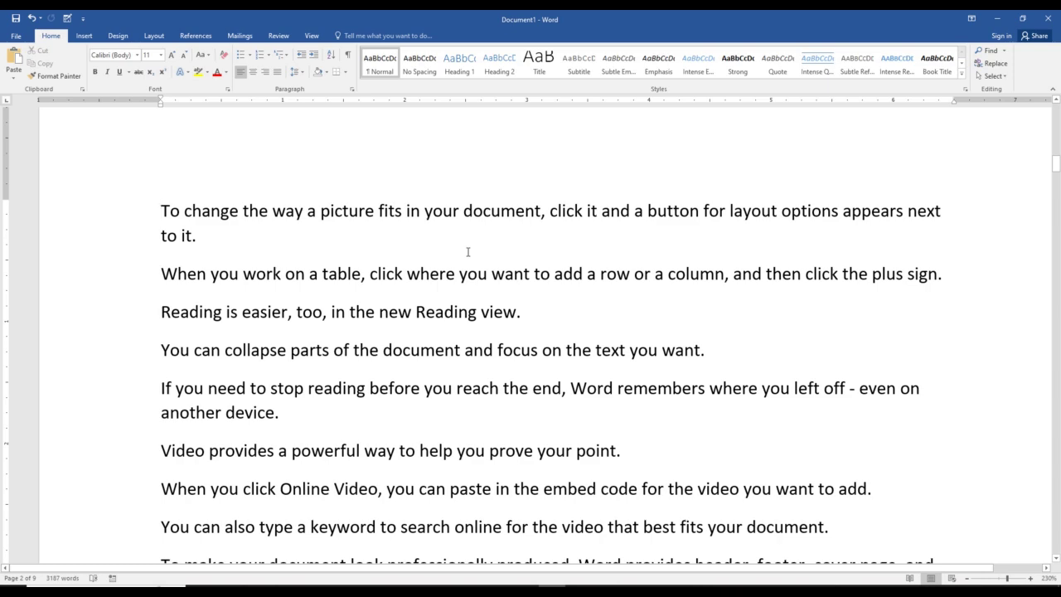
- Move the insertion point down page 2 one screen at a time, selecting the text shown on each screen through "complement each other."
scroll(468, 251, up, 2)
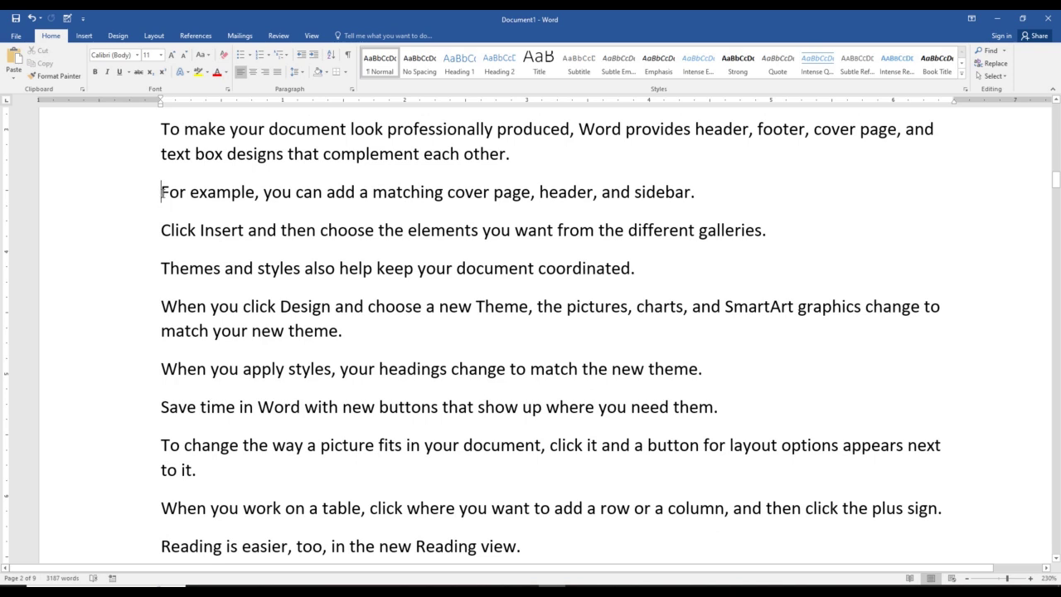
drag(179, 204, 522, 543)
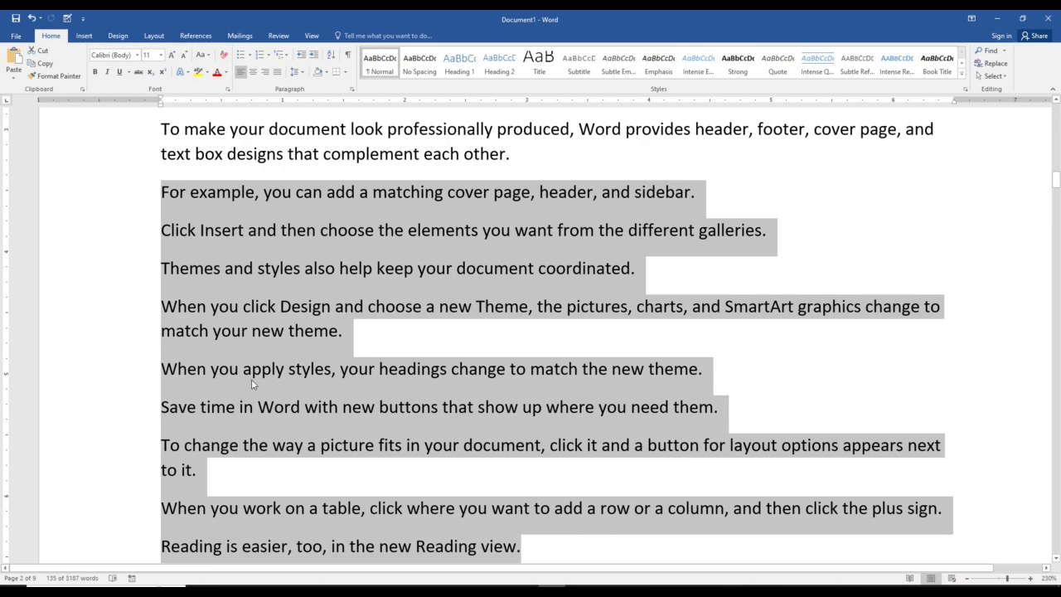
key(ctrl+End)
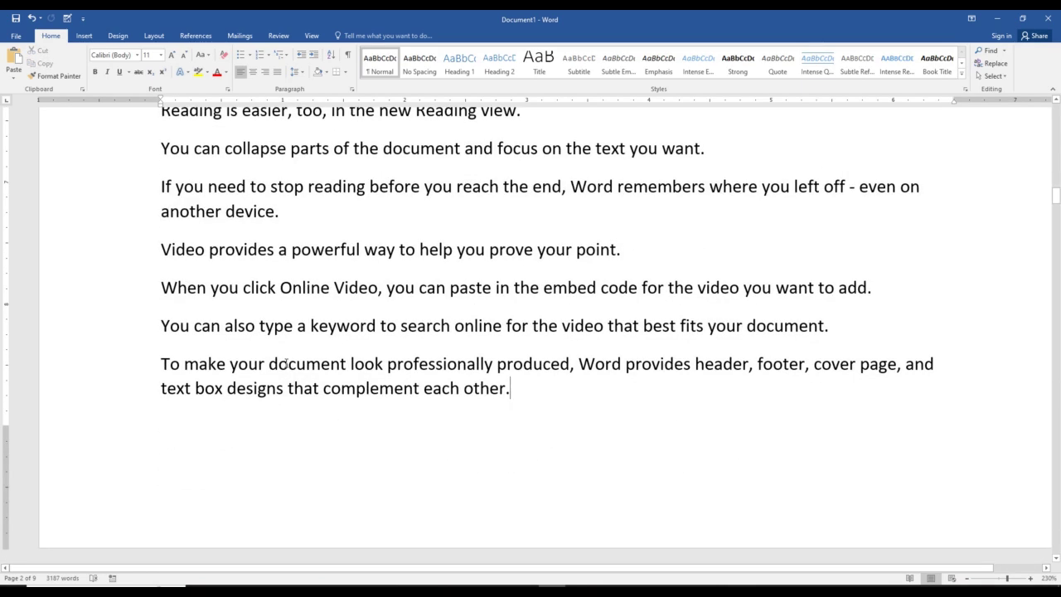
drag(162, 148, 535, 398)
- Place the insertion point after "complement each other." at the end of page 2 and move it up screen by screen to the first screen of page 1
click(535, 406)
key(Page_Up)
key(Page_Down)
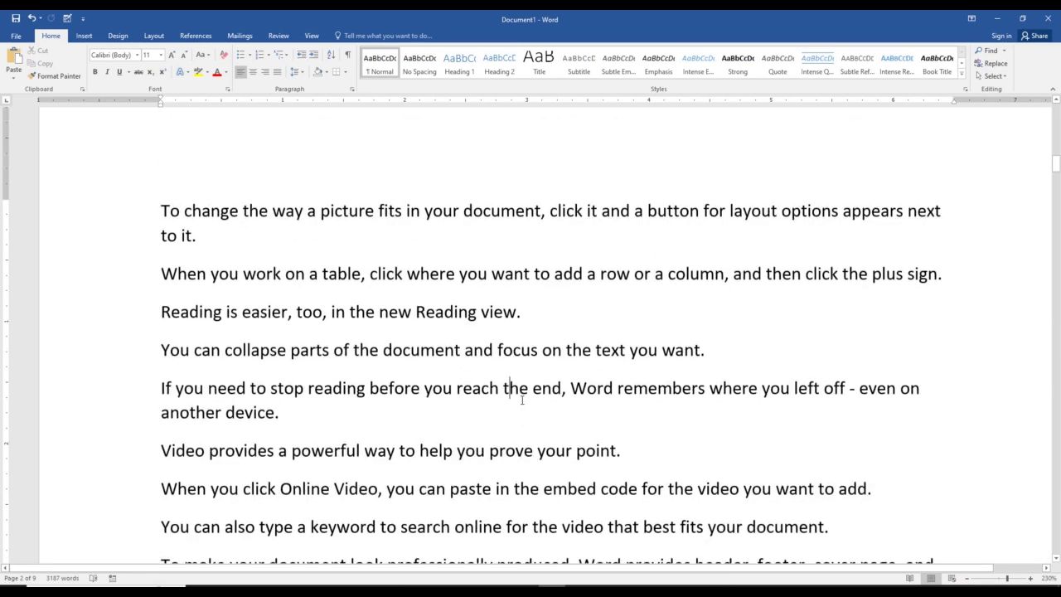
key(Page_Up)
key(Page_Down)
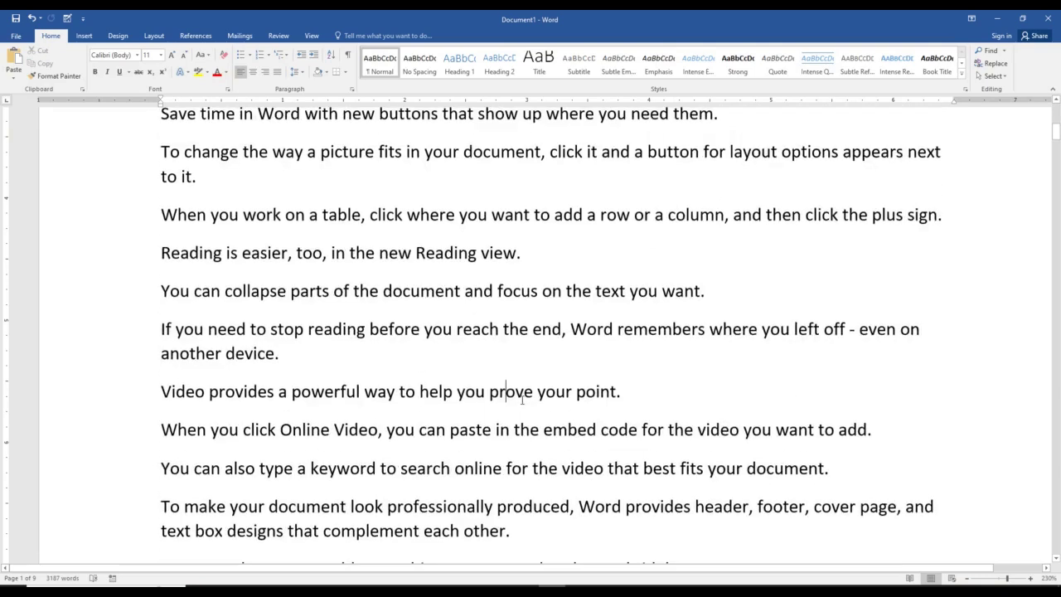
key(Page_Down)
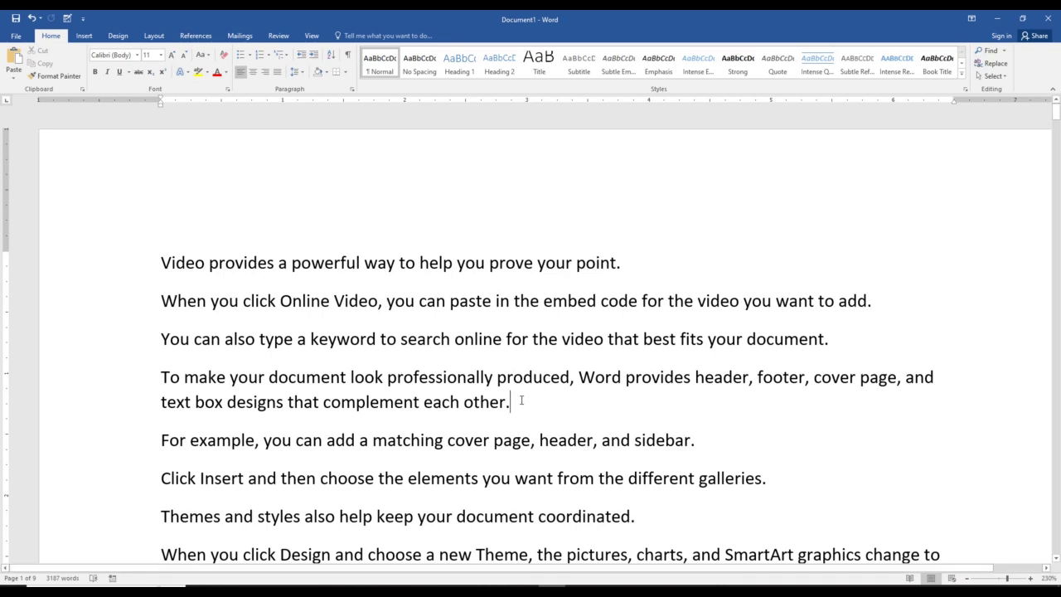
- Switch to the PDF in Chrome and highlight all table rows from "Left one character" to "Down one screen"
scroll(537, 401, down, 1)
scroll(537, 402, down, 1)
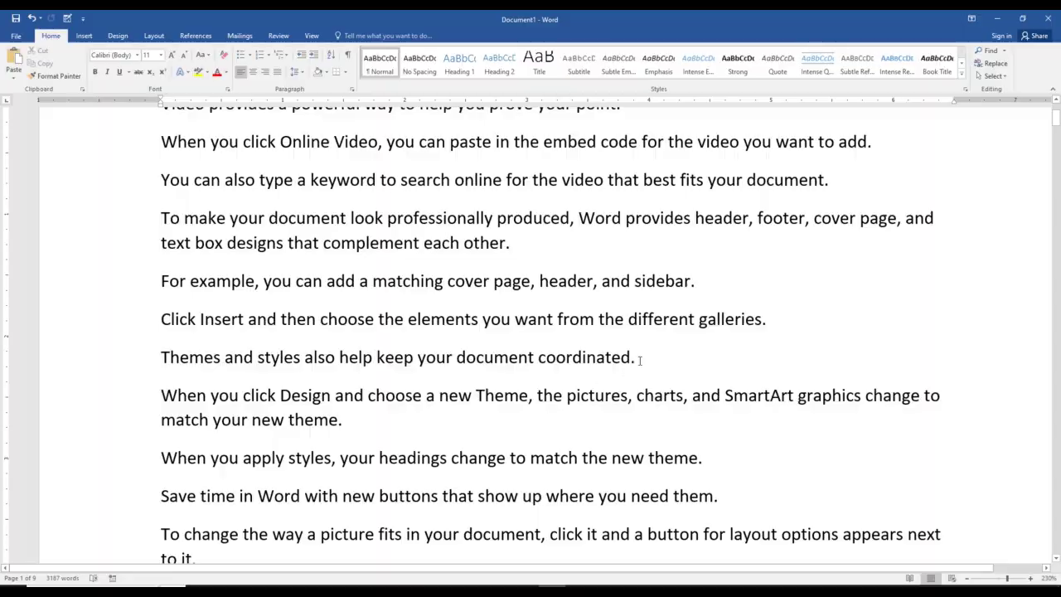
key(alt+Tab)
drag(360, 240, 794, 497)
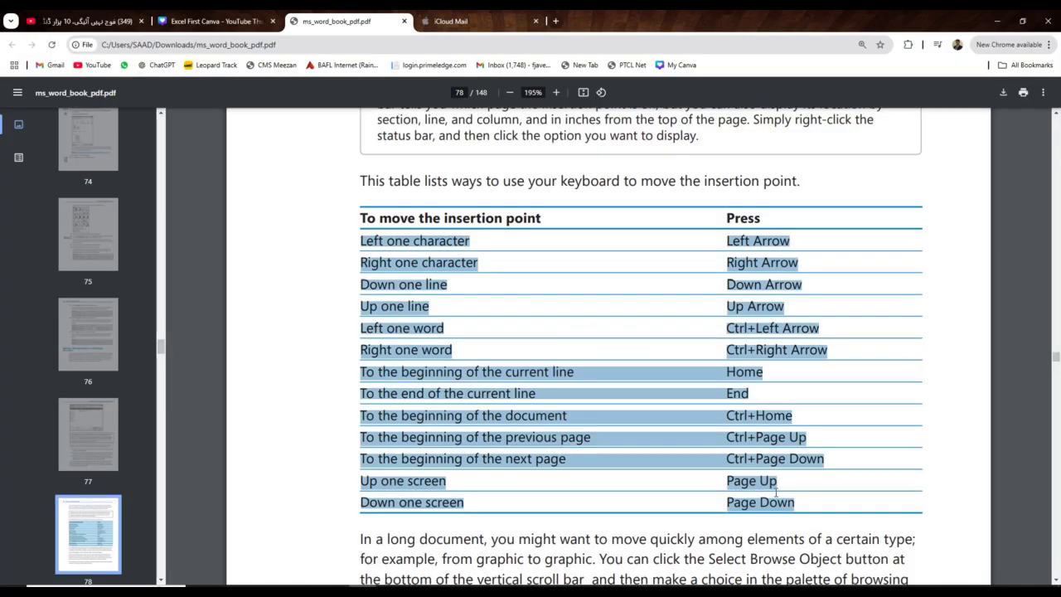